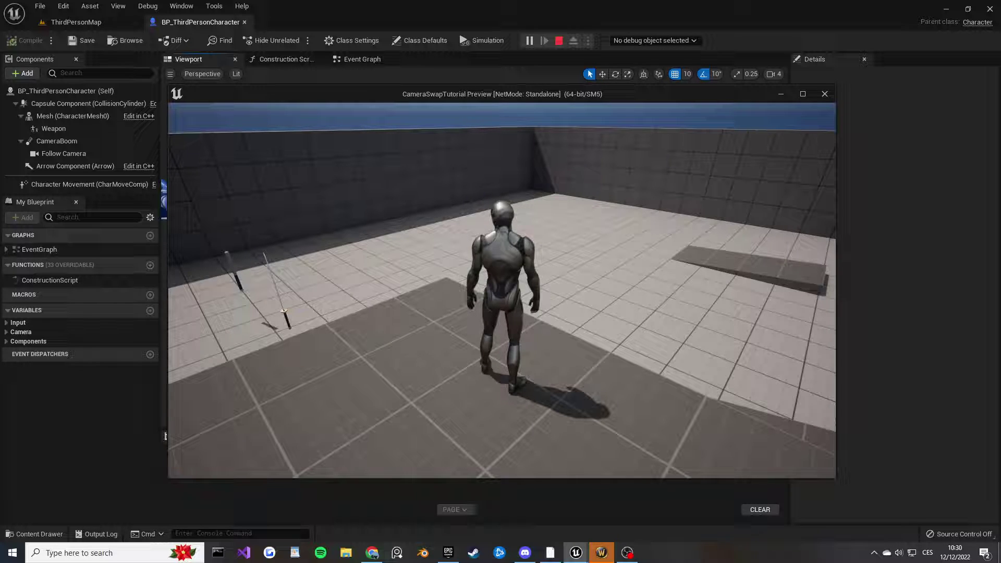
Test the current third-person camera by running and jumping with the character, and end the play session.
{"action": "key", "text": "w"}
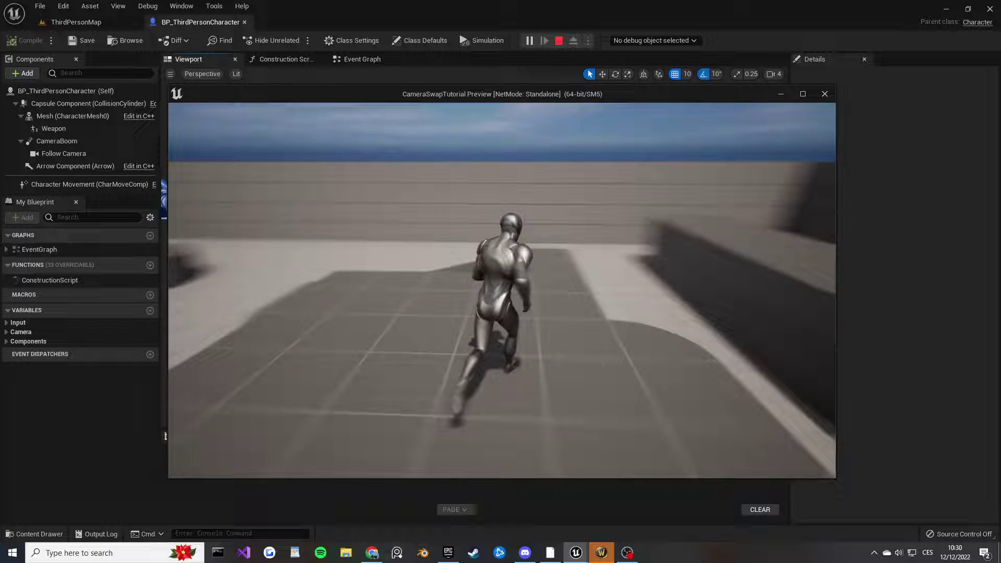
{"action": "key", "text": "space"}
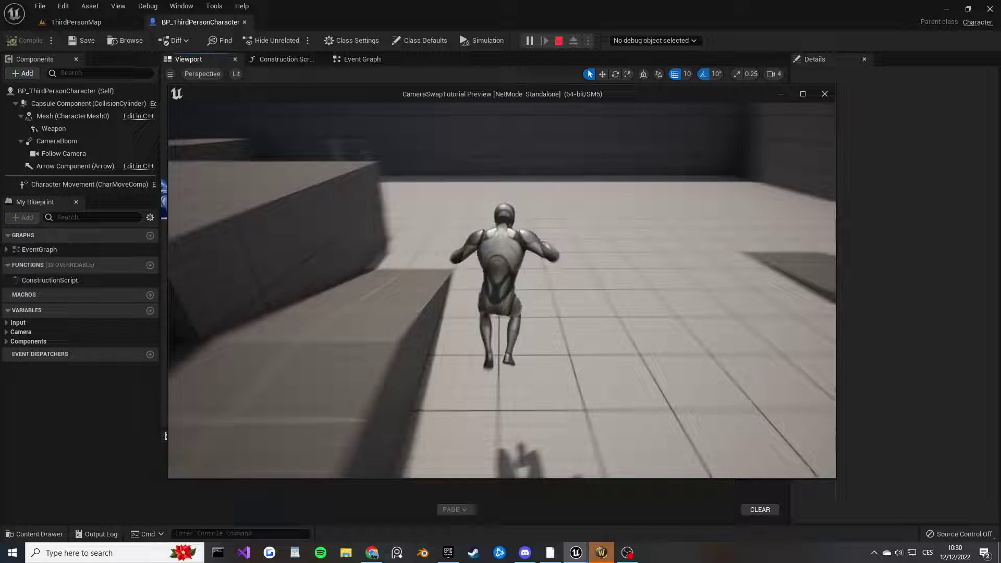
{"action": "key", "text": "w"}
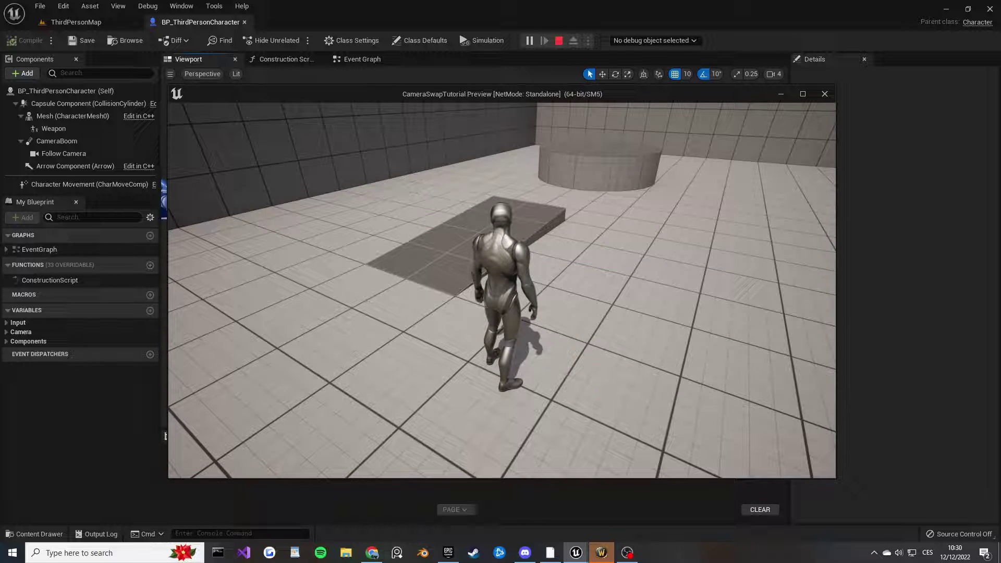
{"action": "key", "text": "Escape"}
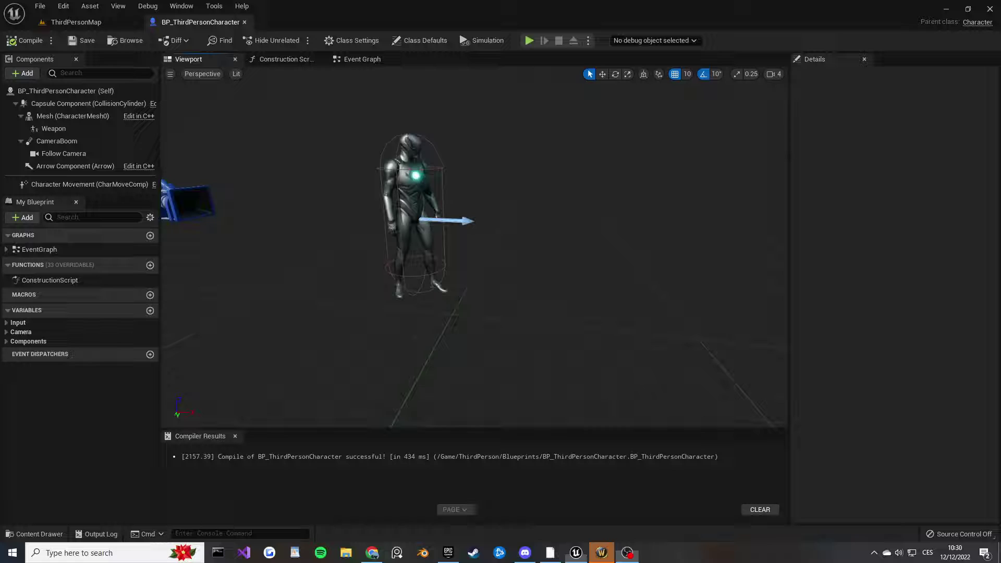
Select the character's Follow Camera component in the viewport and focus the view on it.
{"action": "right_click_drag", "start_coordinate": [605, 300], "coordinate": [593, 292]}
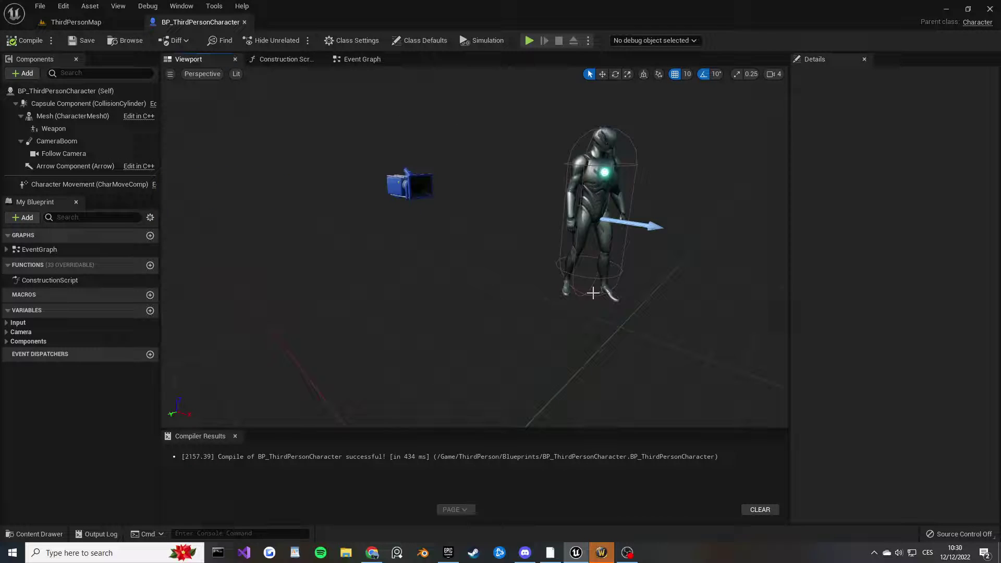
{"action": "left_click", "coordinate": [396, 173]}
{"action": "right_click_drag", "start_coordinate": [418, 188], "coordinate": [537, 204]}
{"action": "key", "text": "f"}
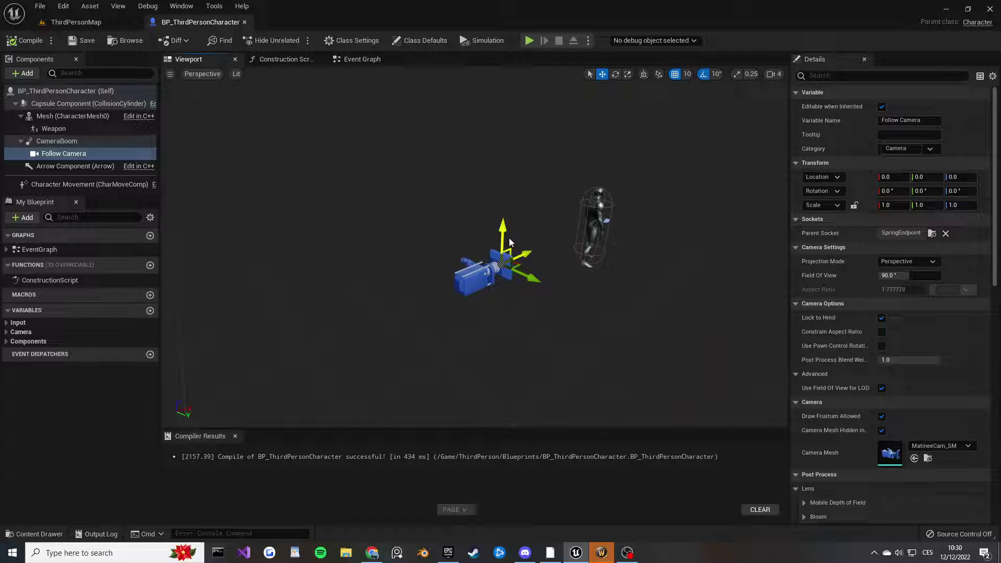
Try moving the Follow Camera to Y 60 and Z 90, and reset its location to the default.
{"action": "left_click_drag", "start_coordinate": [509, 229], "coordinate": [523, 171]}
{"action": "left_click_drag", "start_coordinate": [539, 224], "coordinate": [576, 230]}
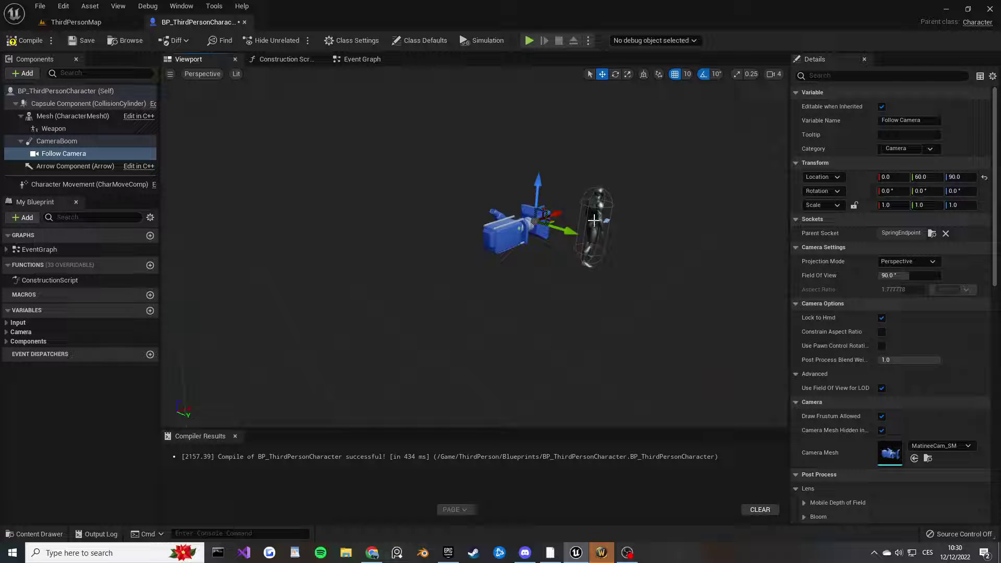
{"action": "left_click", "coordinate": [985, 178]}
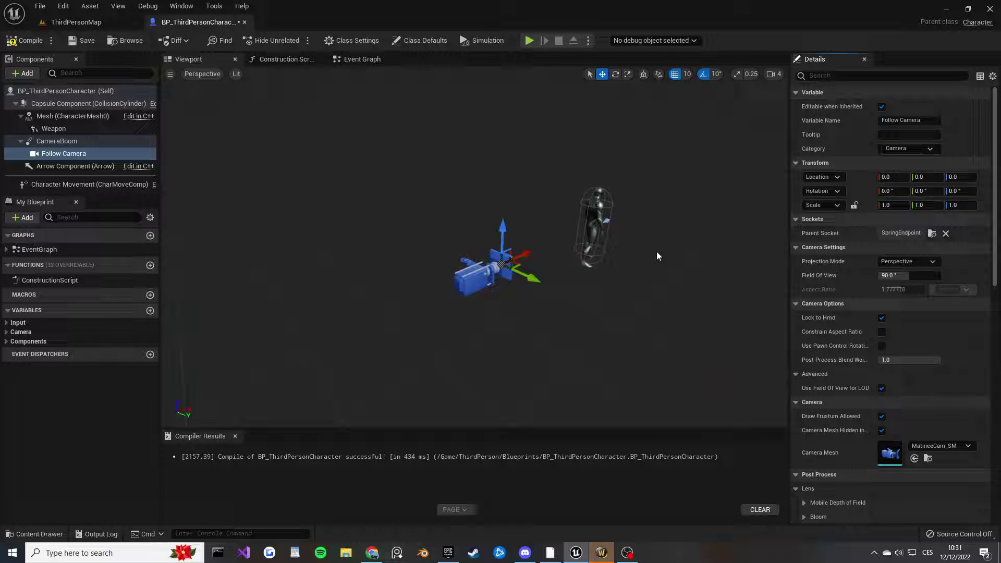
Set the Follow Camera's location to Y 20 and Z 70, and compile the character blueprint.
{"action": "left_click", "coordinate": [936, 177]}
{"action": "type", "text": "20"}
{"action": "key", "text": "Return"}
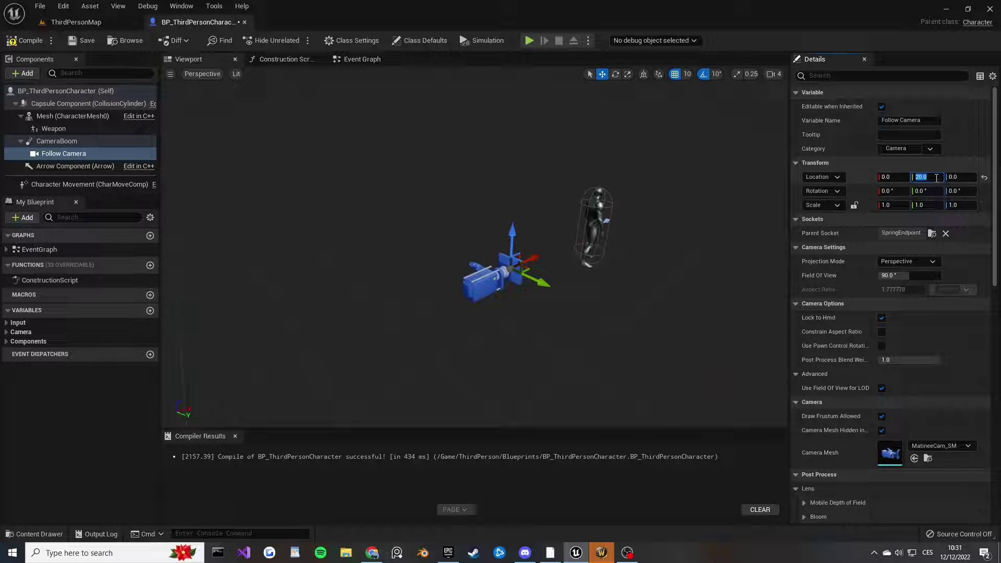
{"action": "left_click", "coordinate": [958, 179]}
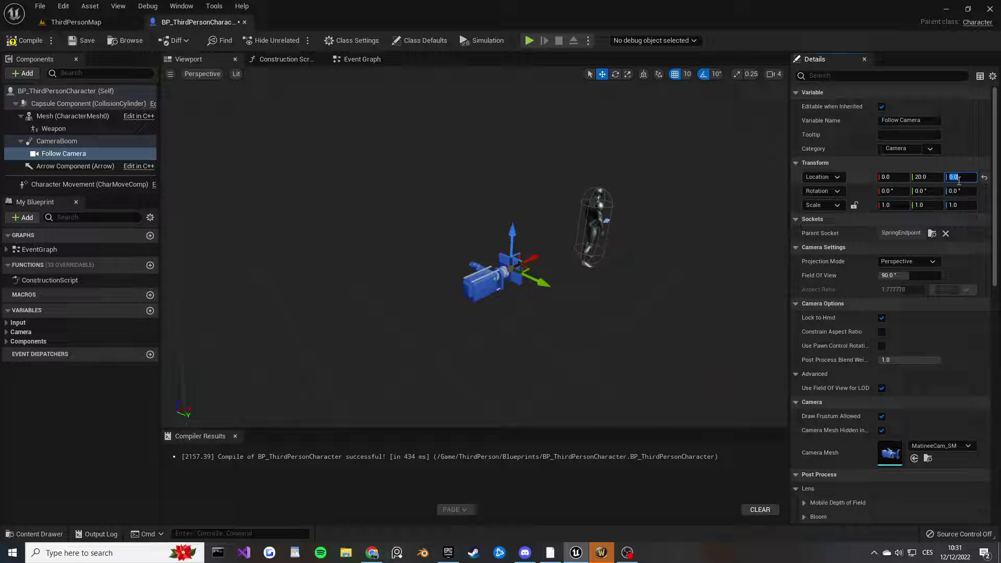
{"action": "type", "text": "70"}
{"action": "key", "text": "Return"}
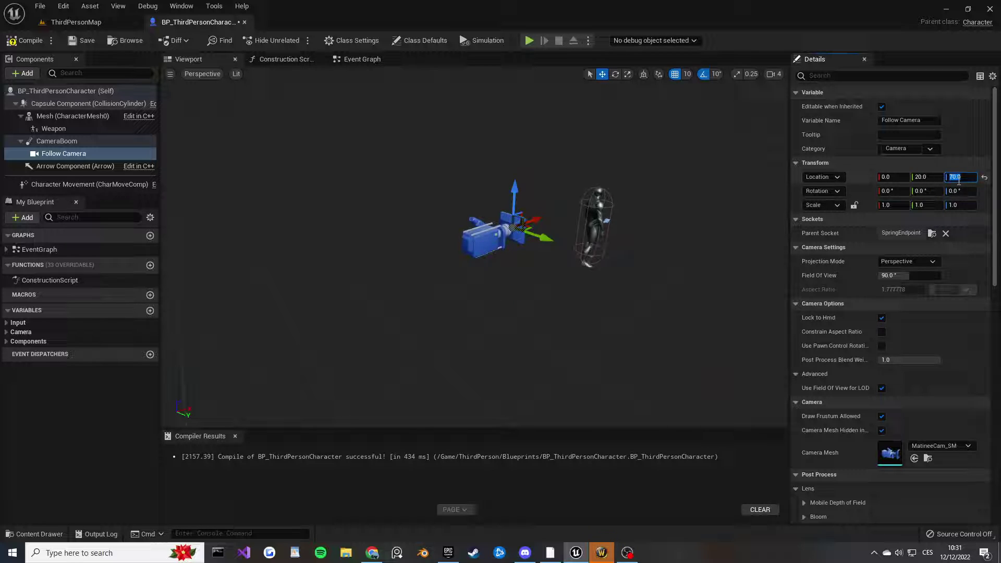
{"action": "left_click", "coordinate": [47, 47]}
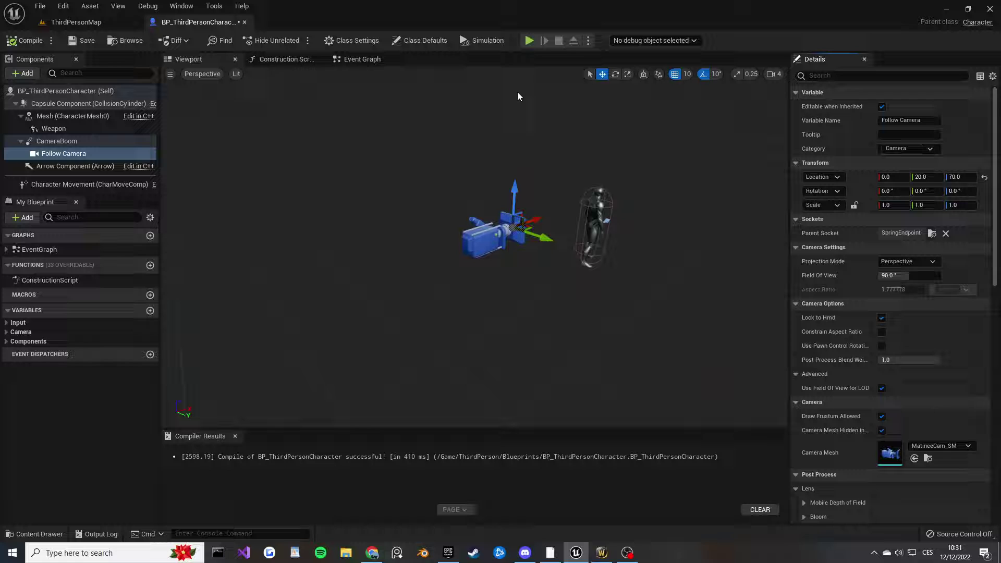
Play the level and run the character over to the swords to check the offset camera view, ending the session when done.
{"action": "left_click", "coordinate": [529, 40]}
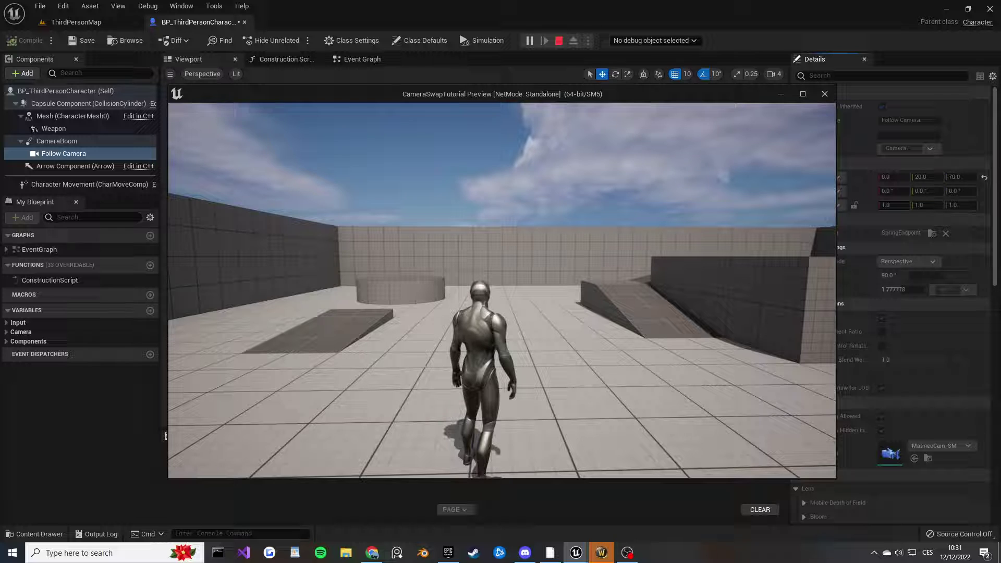
{"action": "key", "text": "w"}
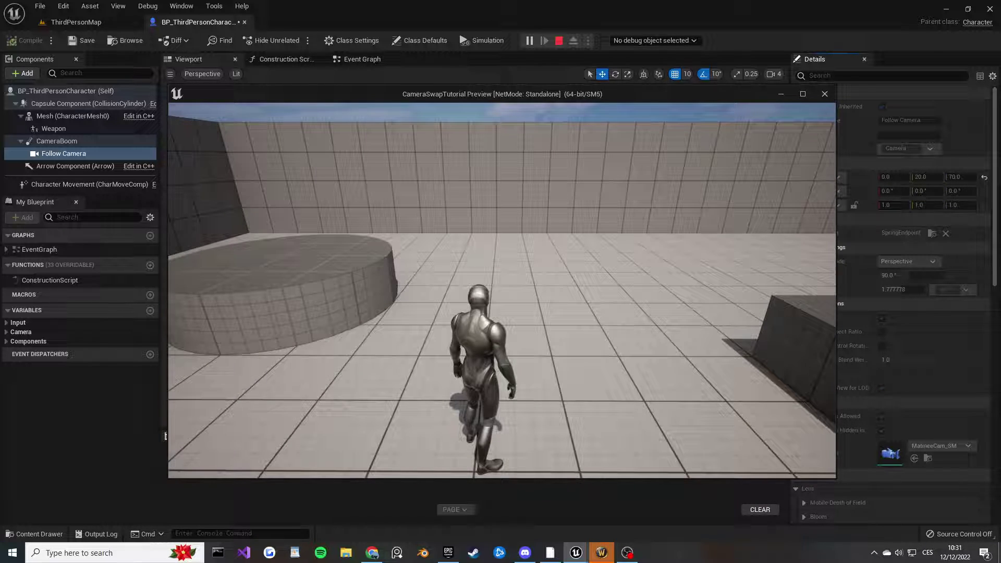
{"action": "key", "text": "w"}
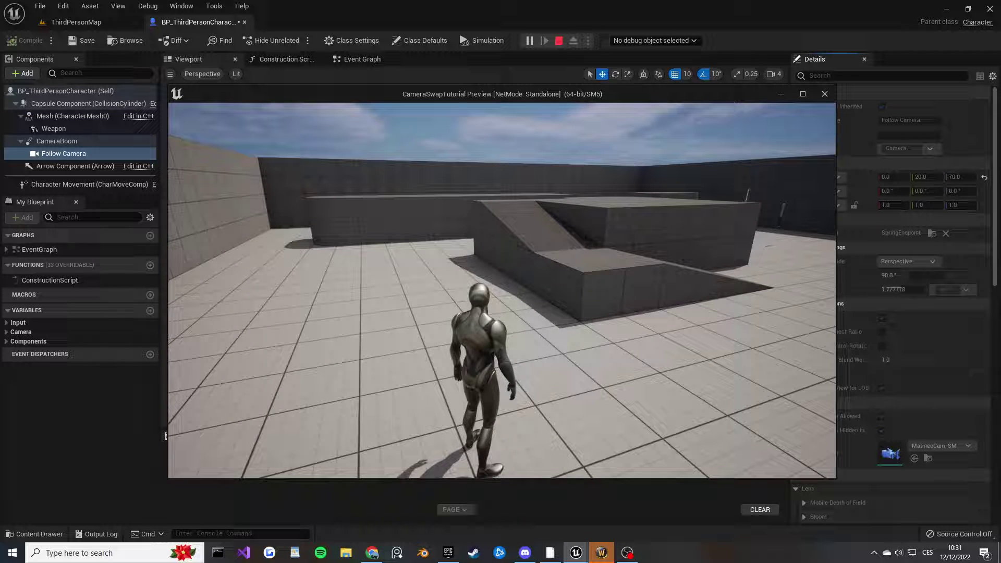
{"action": "key", "text": "d"}
{"action": "key", "text": "w"}
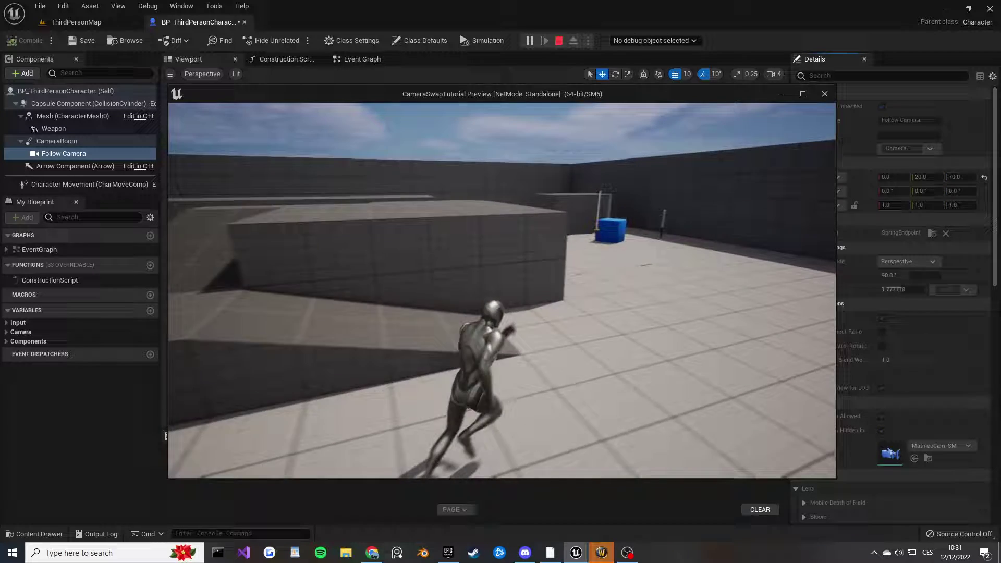
{"action": "key", "text": "w"}
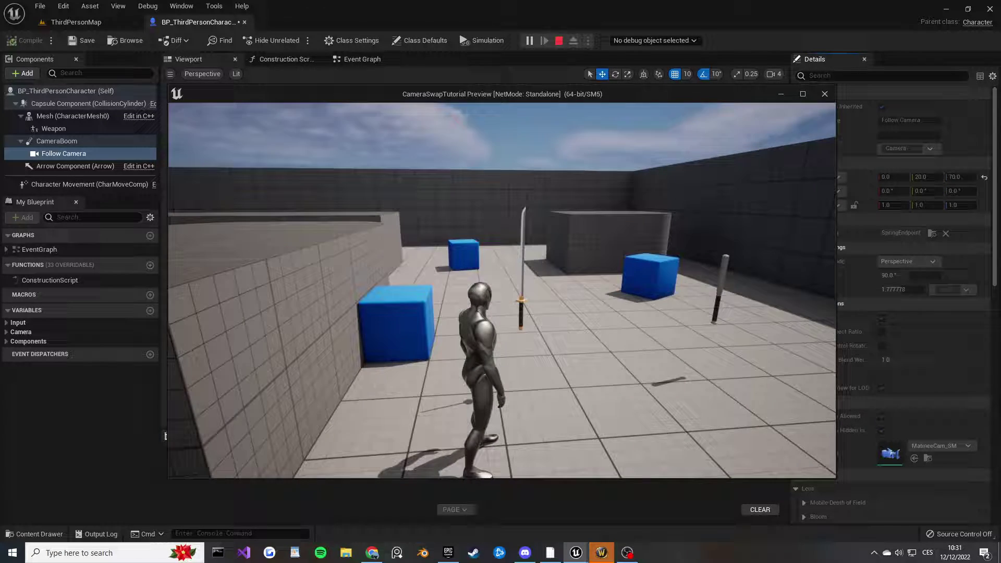
{"action": "key", "text": "w"}
{"action": "key", "text": "w"}
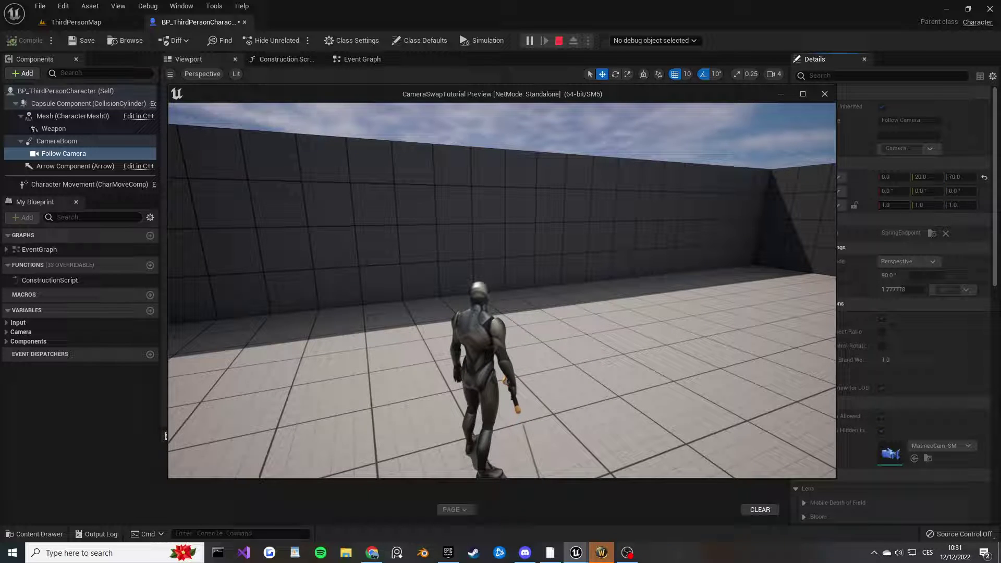
{"action": "key", "text": "Escape"}
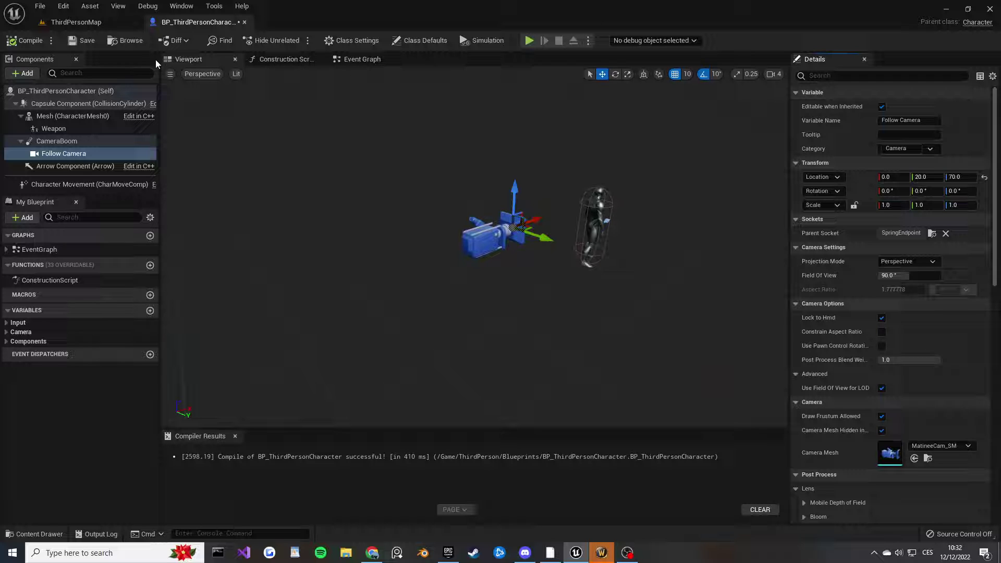
Create a User Widget blueprint named WB_HUD in the Content folder from the ThirdPersonMap editor.
{"action": "left_click", "coordinate": [102, 25]}
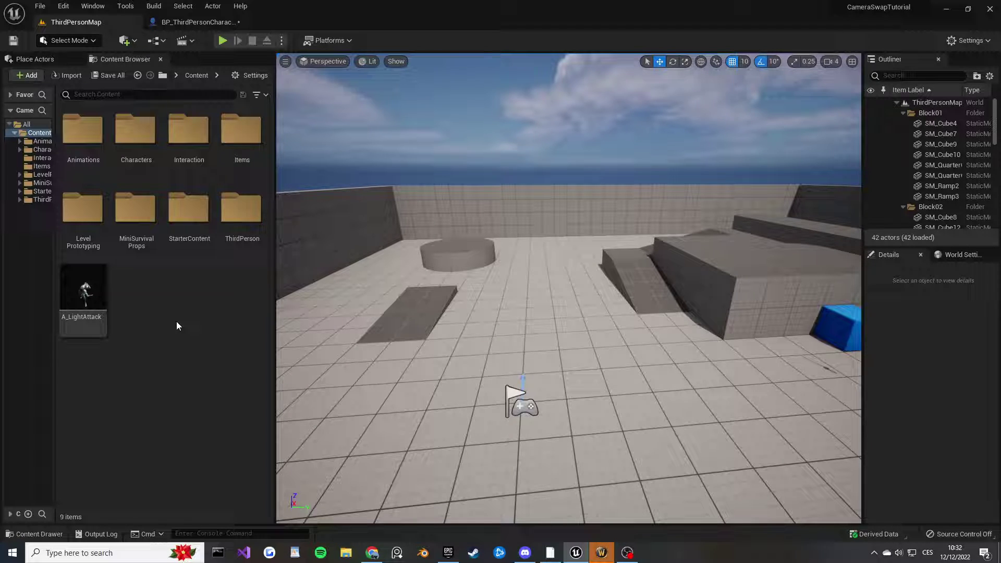
{"action": "right_click", "coordinate": [164, 291]}
{"action": "mouse_move", "coordinate": [211, 533]}
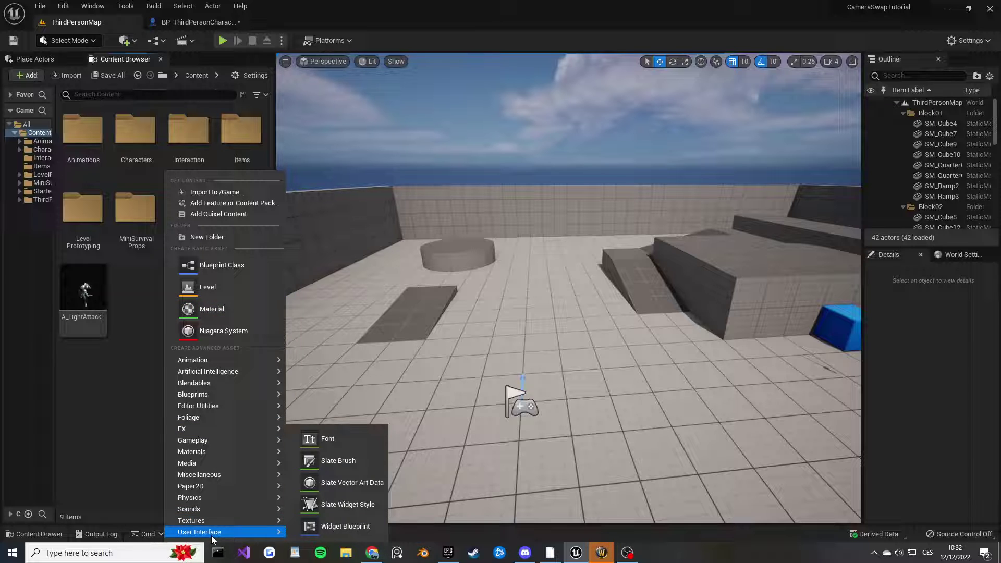
{"action": "left_click", "coordinate": [339, 526]}
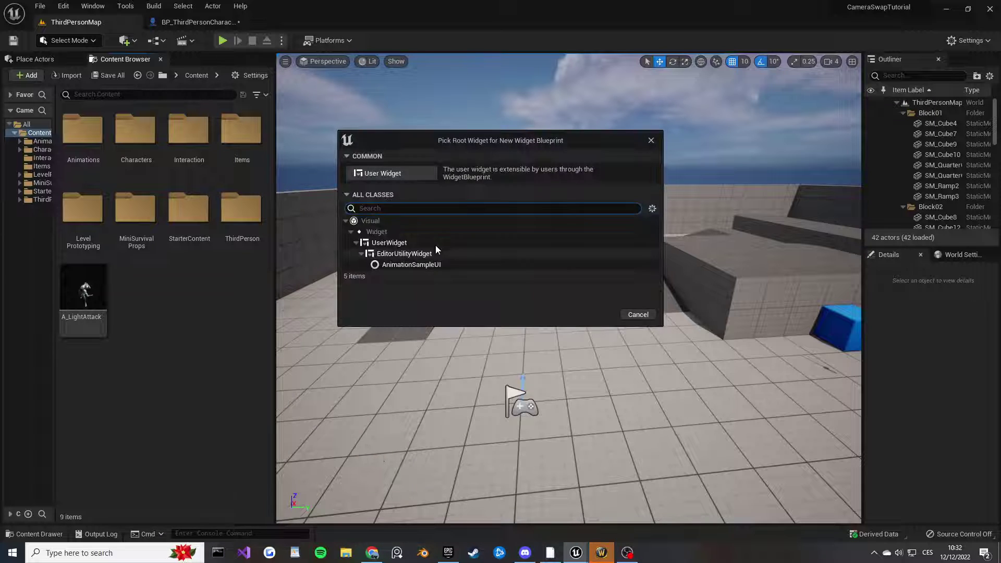
{"action": "left_click", "coordinate": [393, 175]}
{"action": "type", "text": "WB"}
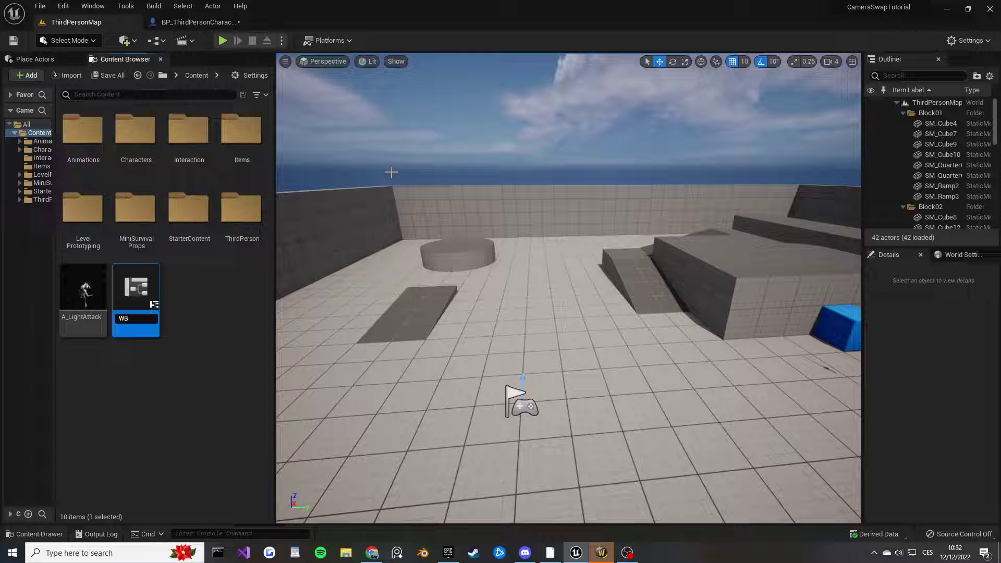
{"action": "type", "text": "_HUD"}
{"action": "key", "text": "Return"}
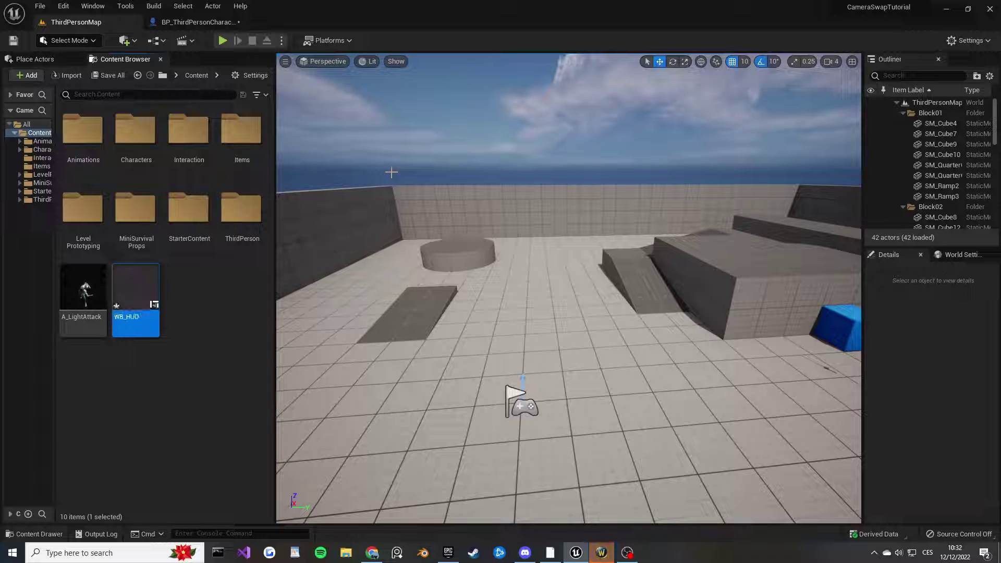
Open WB_HUD and add a Canvas Panel as its root widget.
{"action": "double_click", "coordinate": [146, 306]}
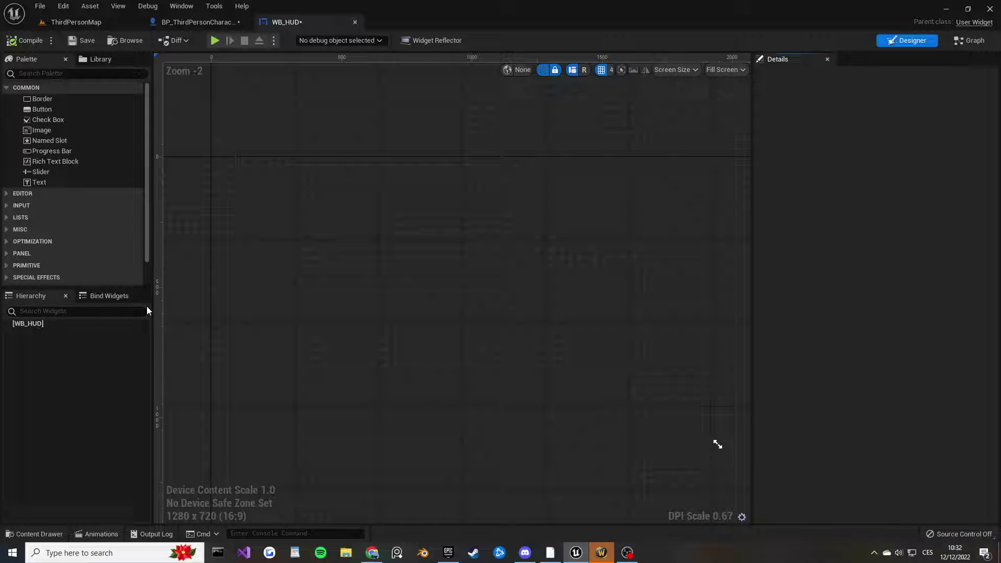
{"action": "type", "text": "can"}
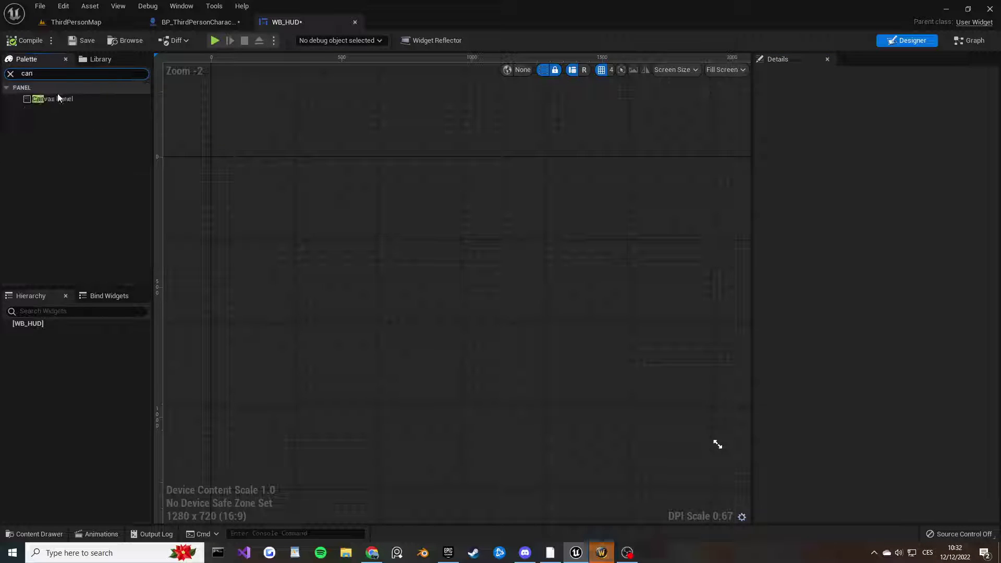
{"action": "left_click", "coordinate": [52, 98]}
{"action": "left_click_drag", "start_coordinate": [324, 211], "coordinate": [324, 210]}
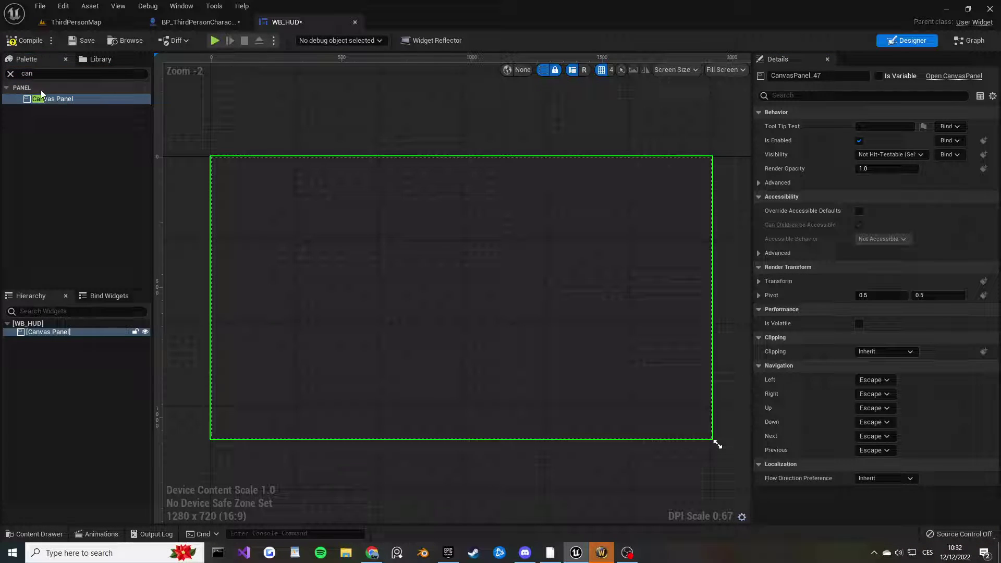
Add an Image to the Canvas Panel and anchor it to the canvas centre with Position X and Y at 0.
{"action": "left_click", "coordinate": [10, 74]}
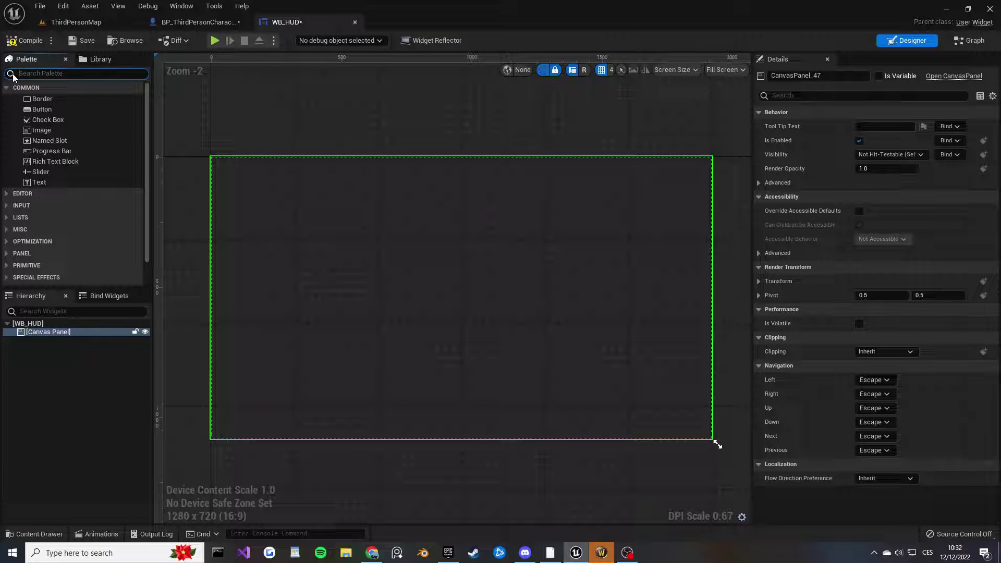
{"action": "left_click_drag", "start_coordinate": [52, 130], "coordinate": [437, 256]}
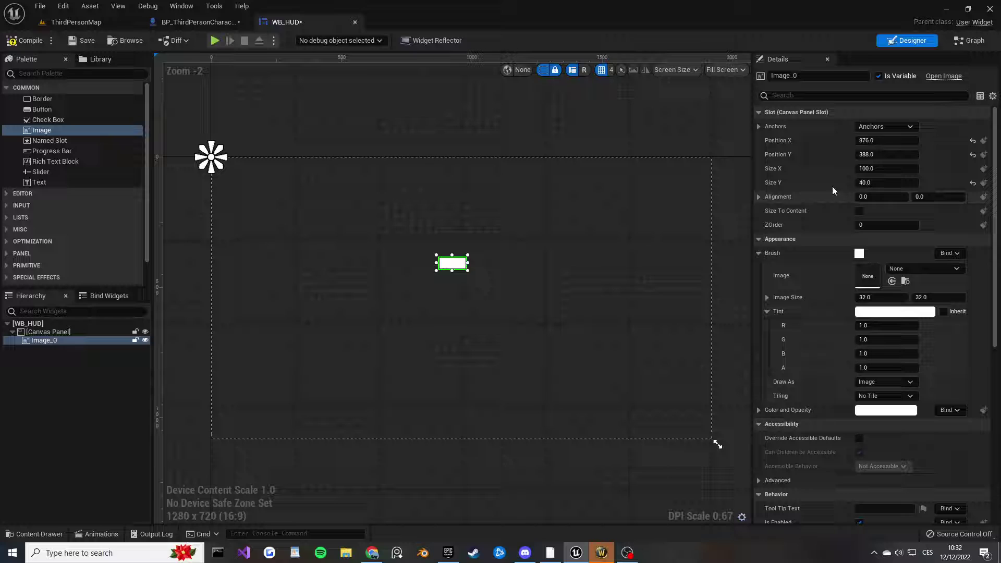
{"action": "left_click", "coordinate": [902, 126]}
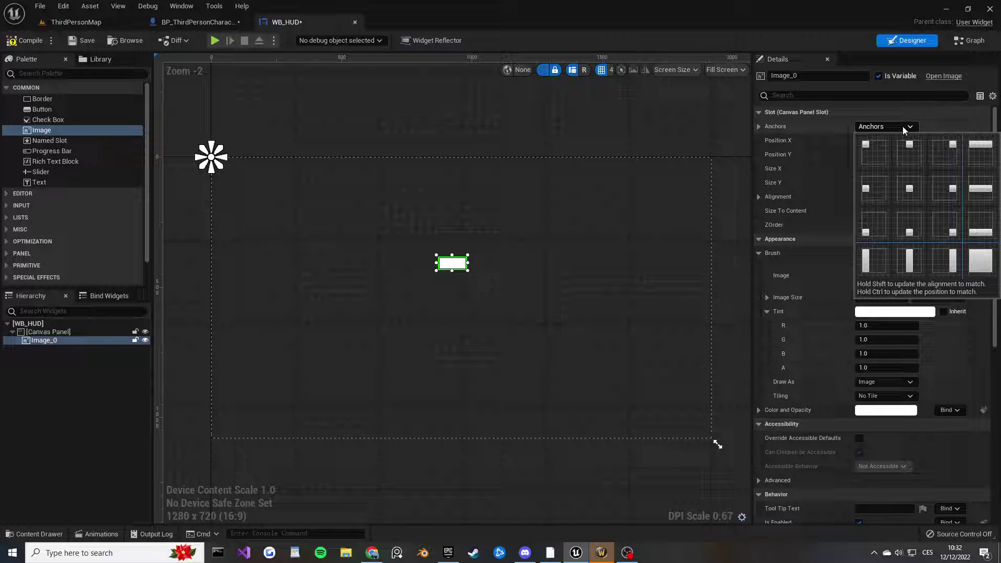
{"action": "left_click", "coordinate": [909, 192]}
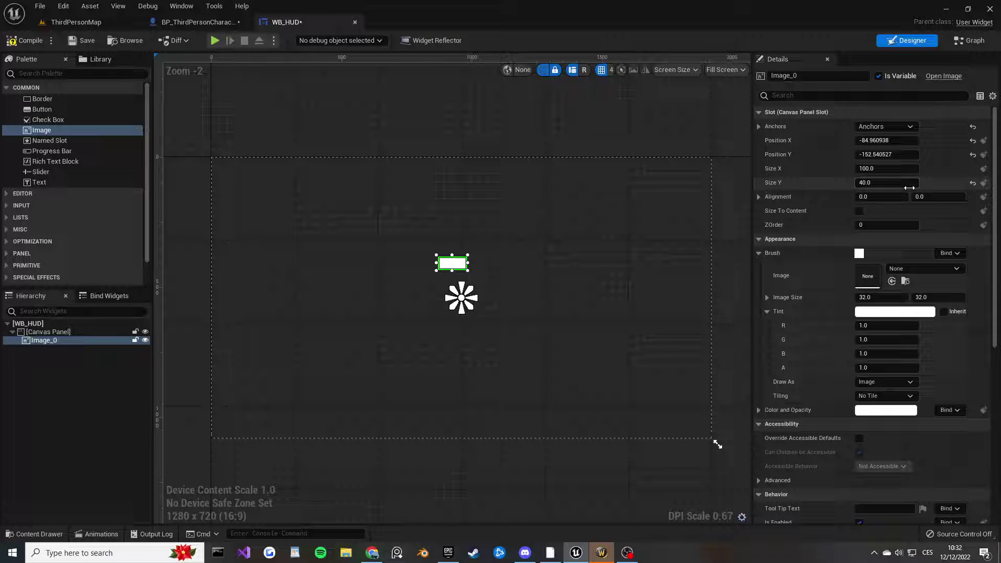
{"action": "left_click", "coordinate": [973, 141]}
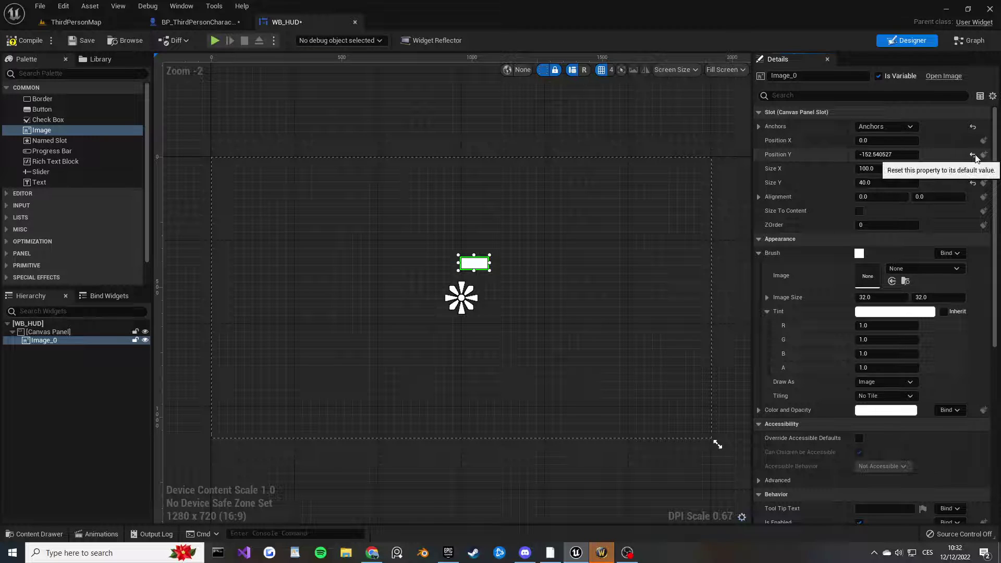
{"action": "left_click", "coordinate": [974, 154]}
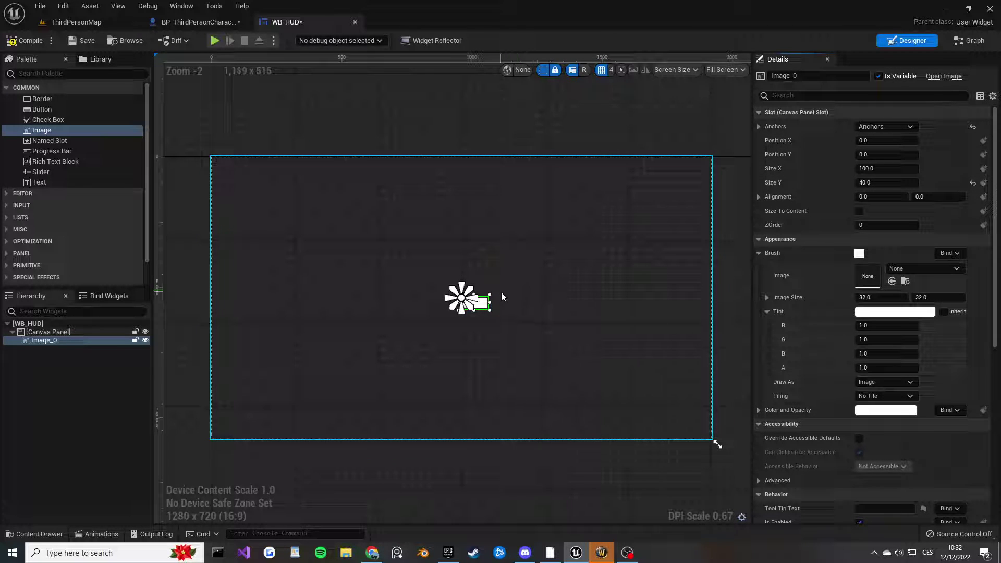
Set the image's Alignment to 0.5 in both X and Y so that it is centred on its anchor.
{"action": "right_click_drag", "start_coordinate": [577, 288], "coordinate": [599, 274]}
{"action": "scroll", "coordinate": [510, 287], "scroll_direction": "up", "scroll_amount": 5}
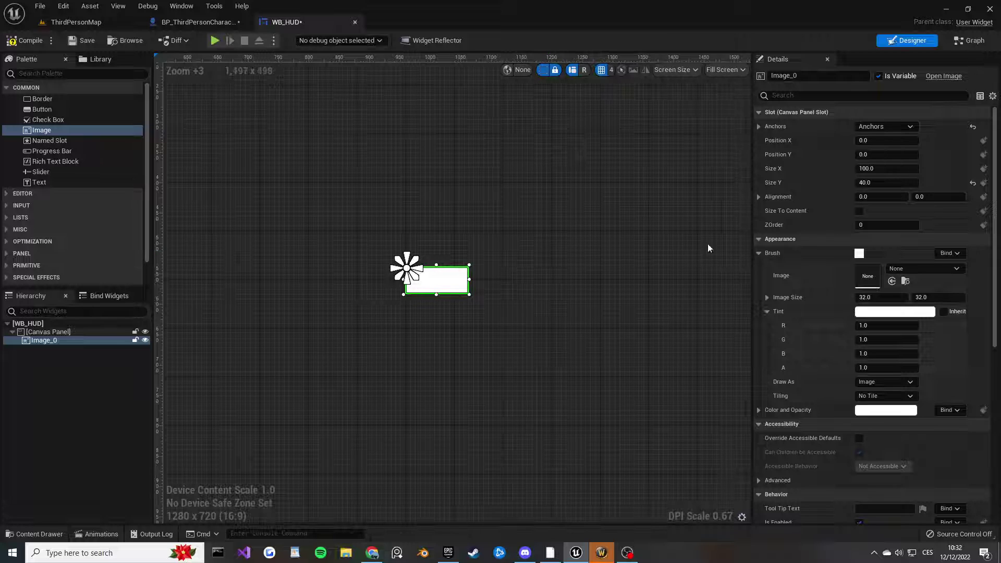
{"action": "left_click", "coordinate": [875, 197]}
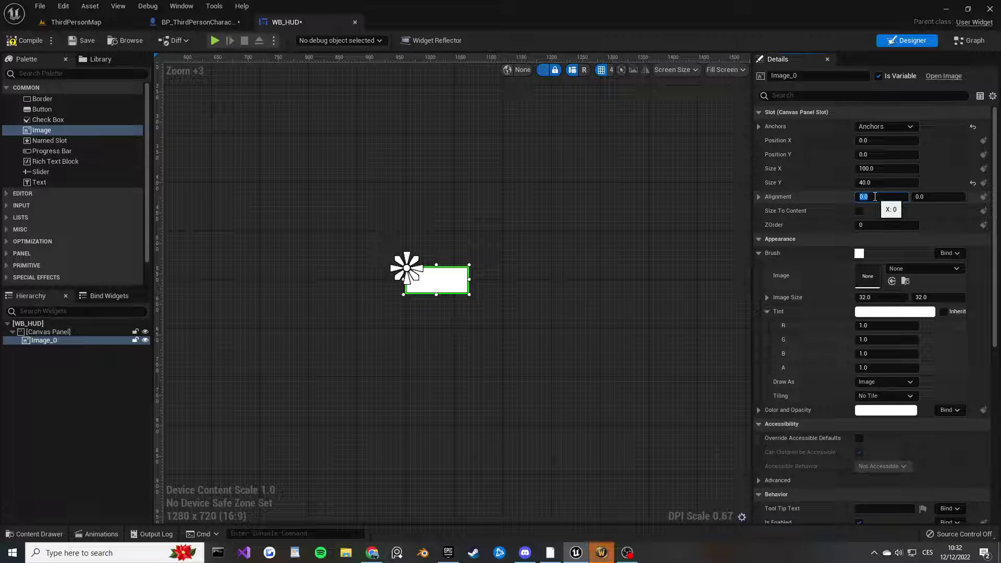
{"action": "type", "text": "5"}
{"action": "key", "text": "Tab"}
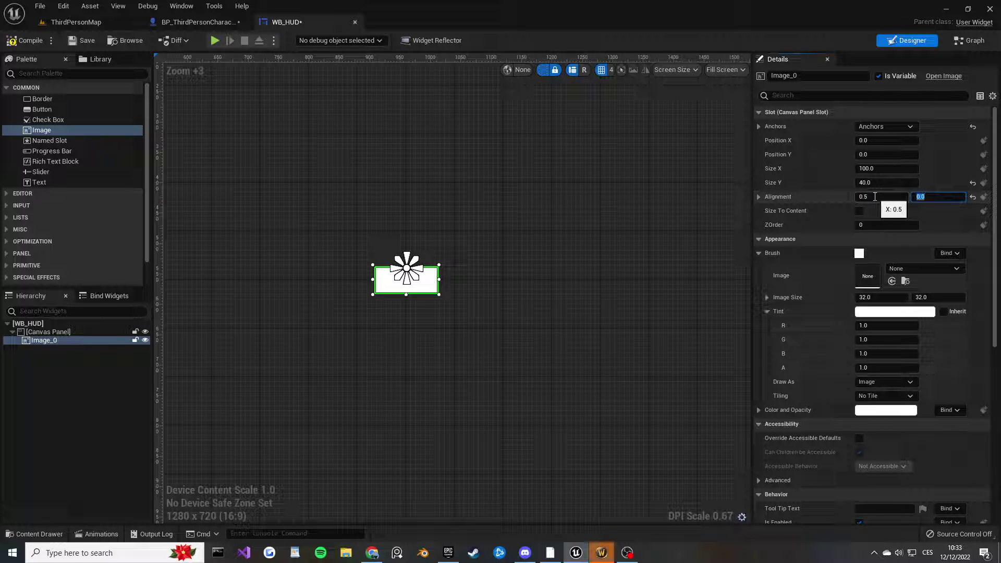
{"action": "type", "text": "0.5"}
{"action": "key", "text": "Return"}
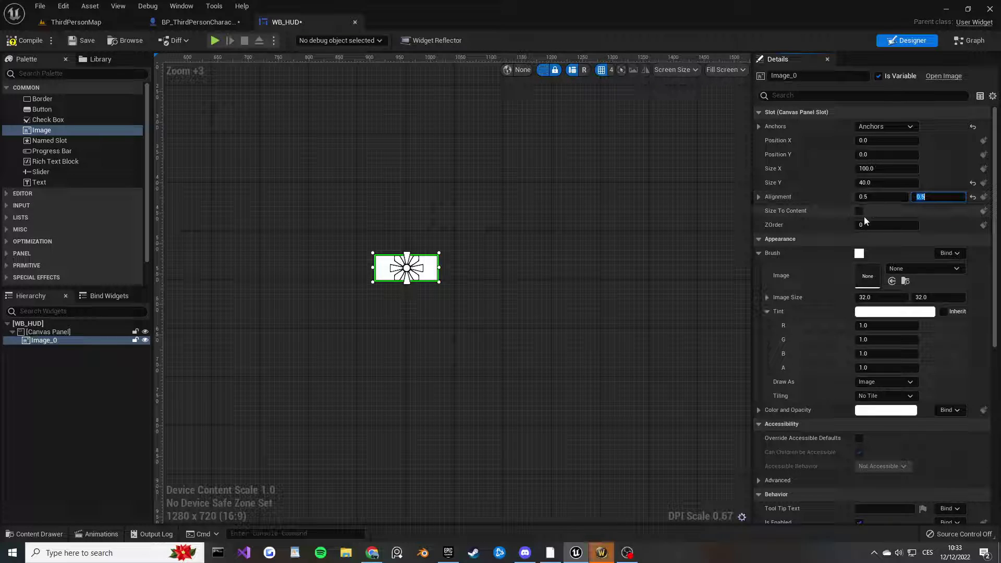
Enable Size To Content for the image and set its Image Size to 5 by 5.
{"action": "left_click", "coordinate": [859, 211]}
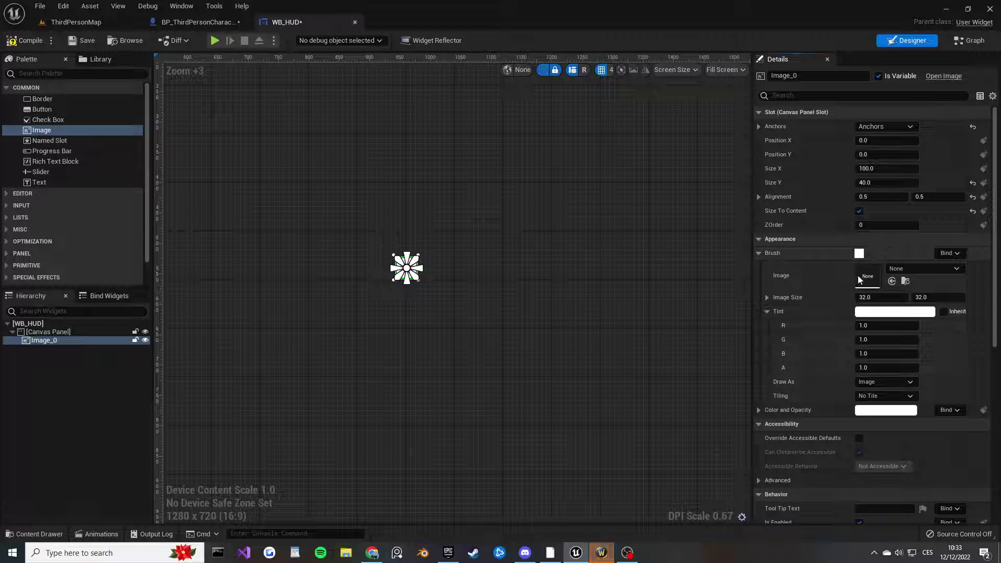
{"action": "left_click", "coordinate": [892, 299]}
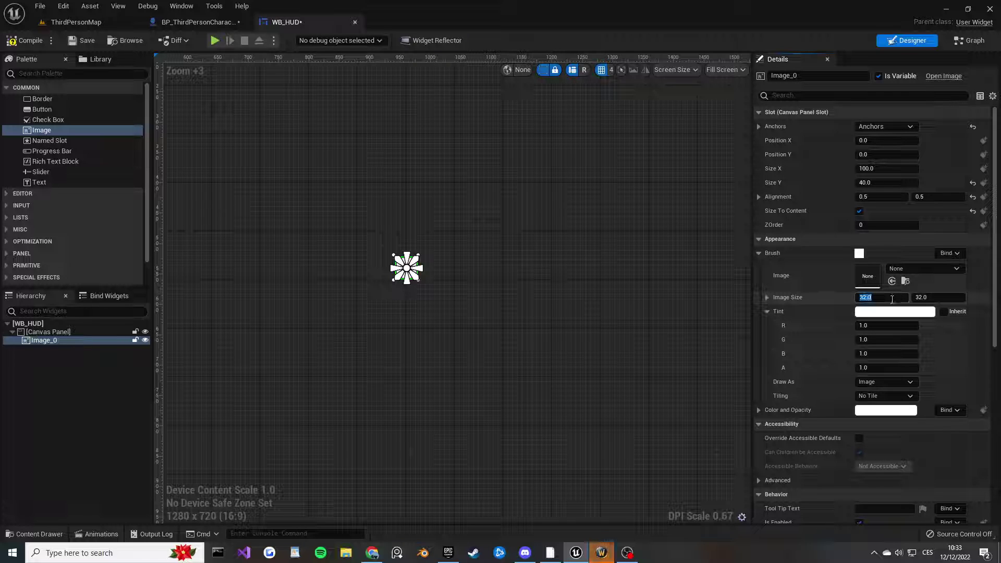
{"action": "key", "text": "Tab"}
{"action": "type", "text": "5"}
{"action": "key", "text": "Return"}
Set the alpha of the image's brush tint to 0.7, and compile and save WB_HUD.
{"action": "left_click", "coordinate": [872, 313]}
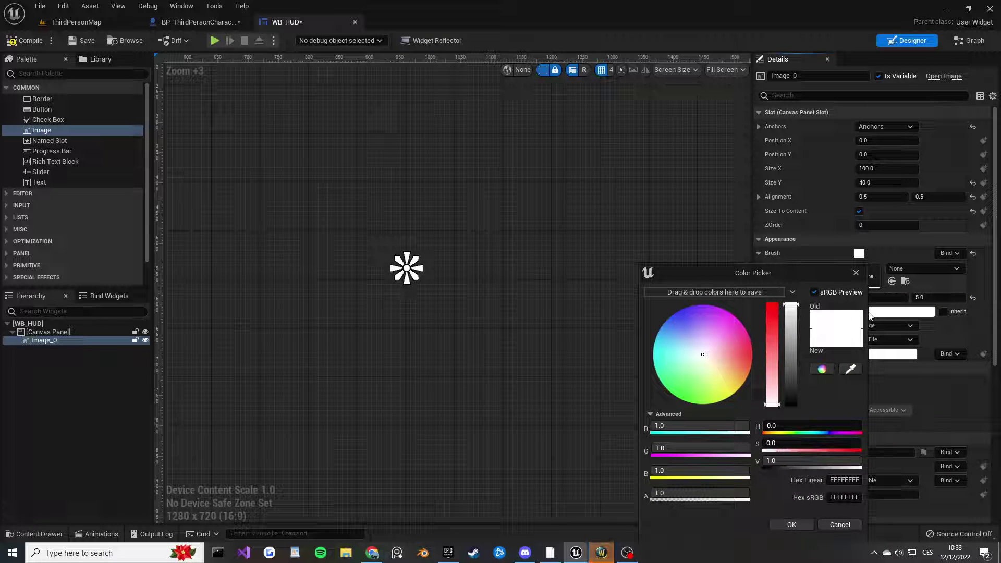
{"action": "left_click", "coordinate": [715, 494]}
{"action": "type", "text": "0.7"}
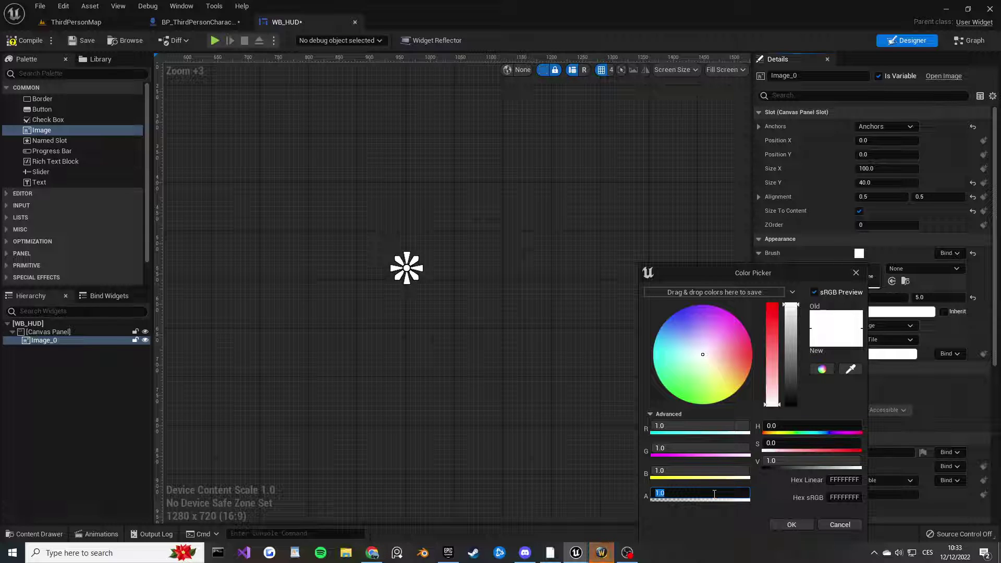
{"action": "key", "text": "Return"}
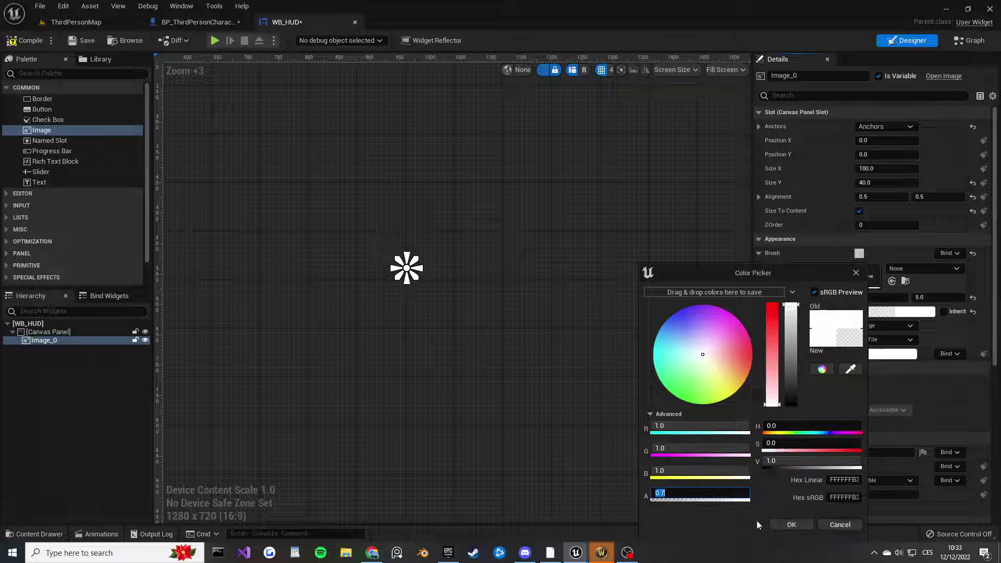
{"action": "left_click", "coordinate": [781, 523]}
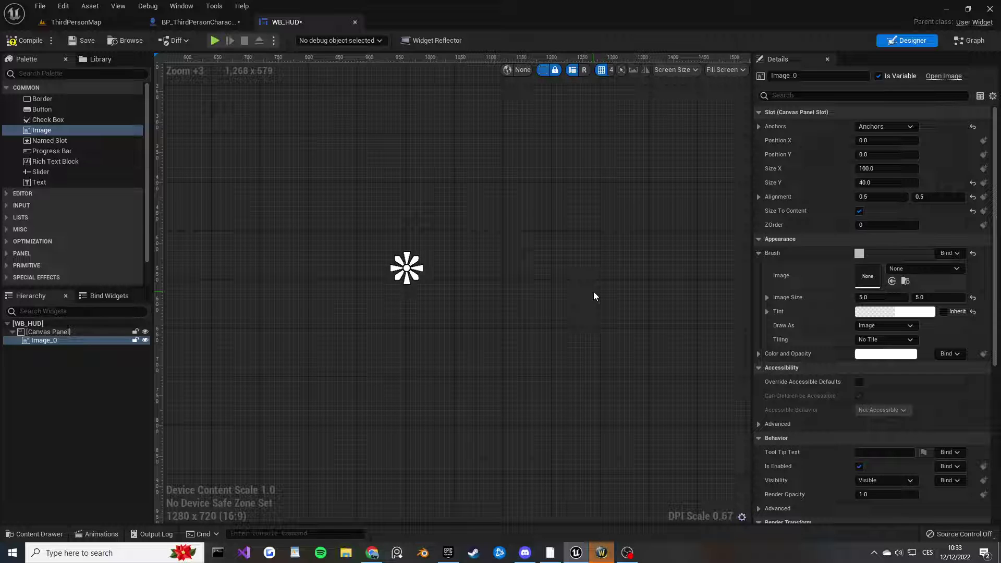
{"action": "left_click", "coordinate": [39, 45]}
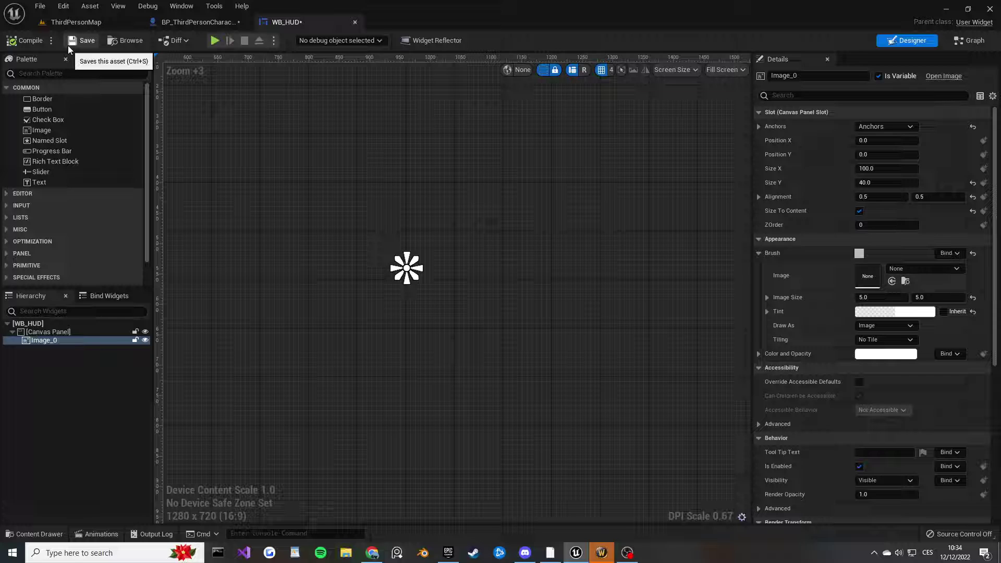
{"action": "left_click", "coordinate": [68, 45]}
In BP_ThirdPersonCharacter's Event Graph, connect a Create Widget node to Event BeginPlay and set its class to WB_HUD.
{"action": "left_click", "coordinate": [193, 24]}
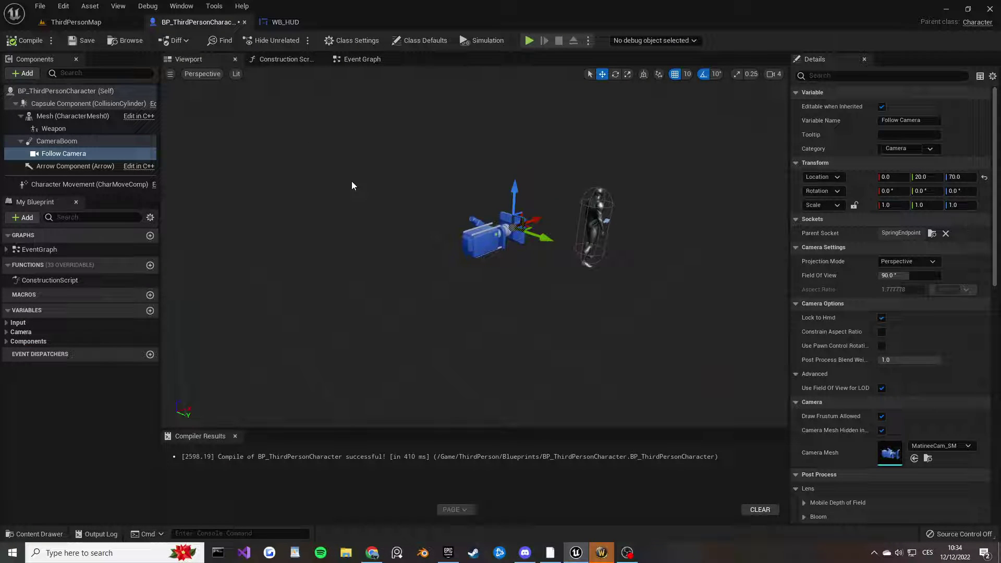
{"action": "left_click", "coordinate": [360, 59]}
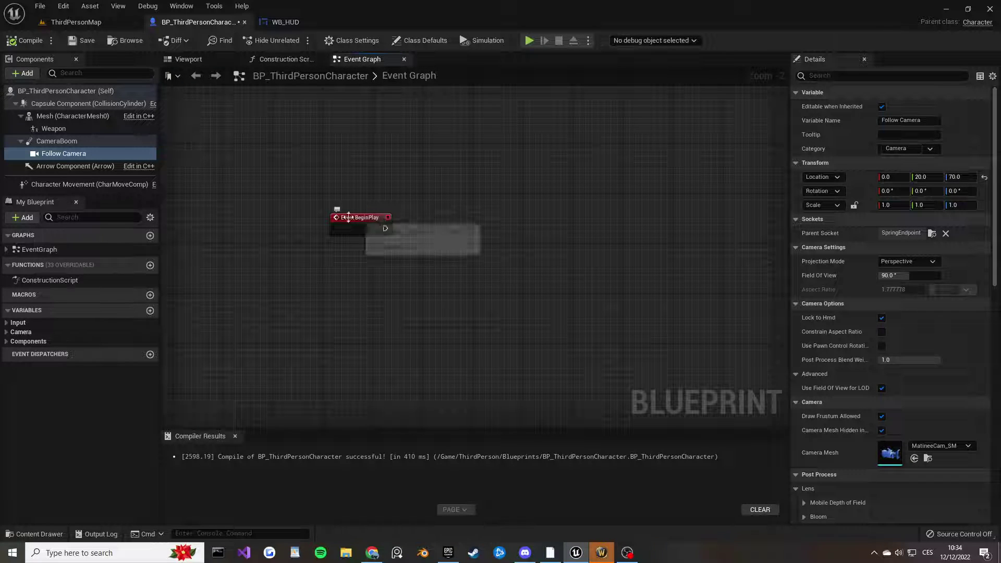
{"action": "left_click_drag", "start_coordinate": [384, 228], "coordinate": [441, 223]}
{"action": "type", "text": "creater"}
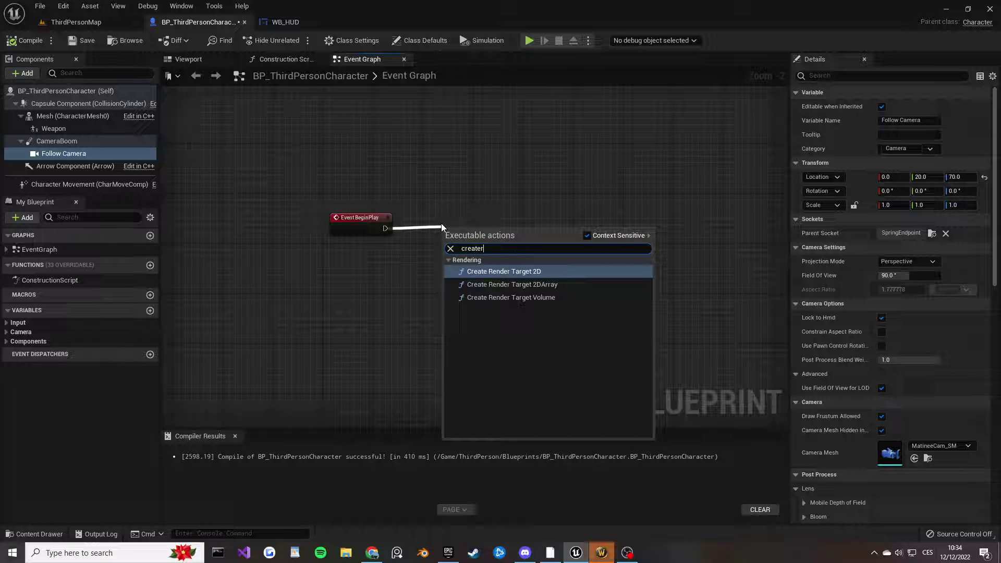
{"action": "key", "text": "BackSpace"}
{"action": "type", "text": "wid"}
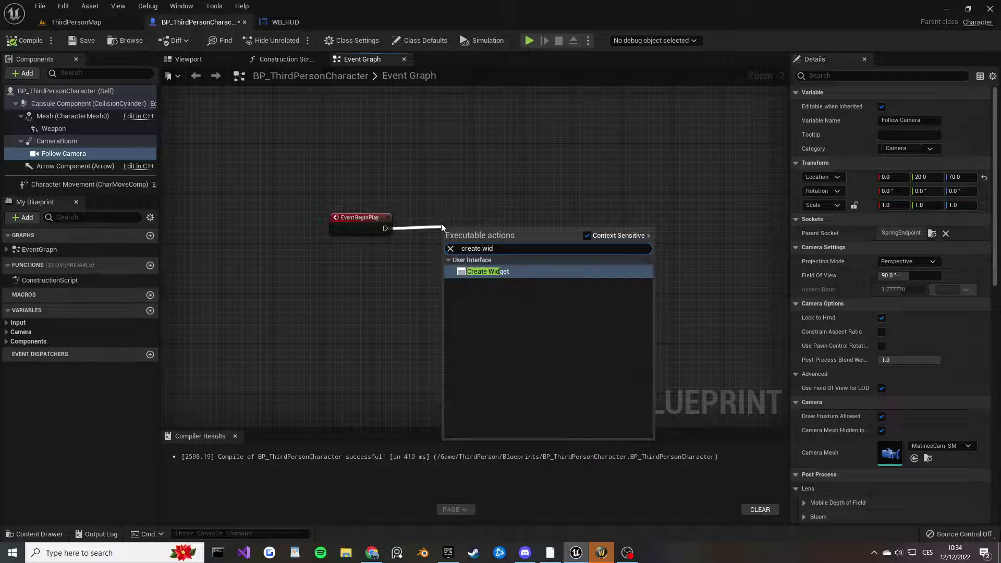
{"action": "left_click", "coordinate": [480, 272]}
{"action": "left_click_drag", "start_coordinate": [471, 254], "coordinate": [457, 226]}
{"action": "left_click", "coordinate": [451, 246]}
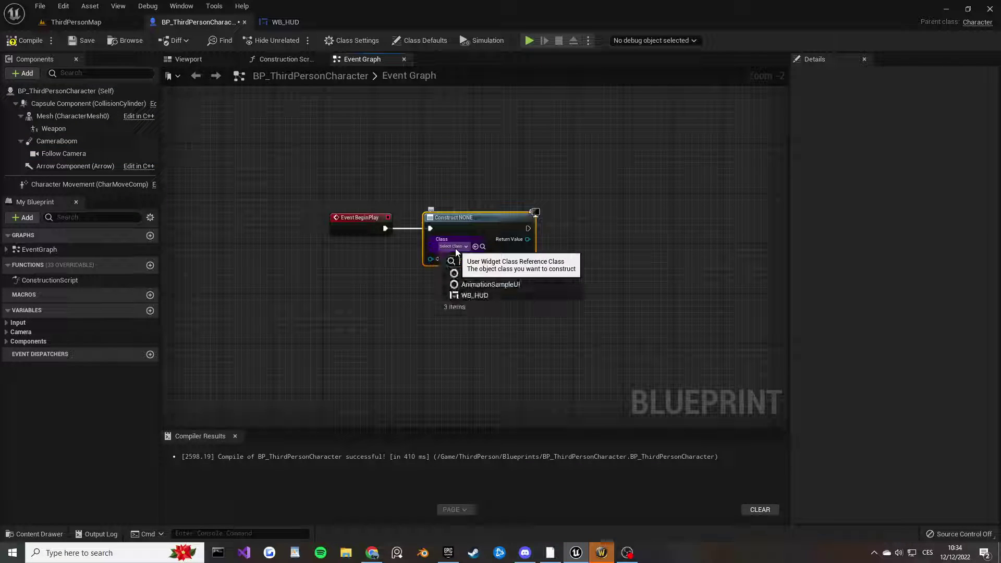
{"action": "left_click", "coordinate": [479, 296]}
Add an Add to Viewport node from the created widget's Return Value, and compile and save the character blueprint.
{"action": "right_click_drag", "start_coordinate": [586, 236], "coordinate": [466, 263]}
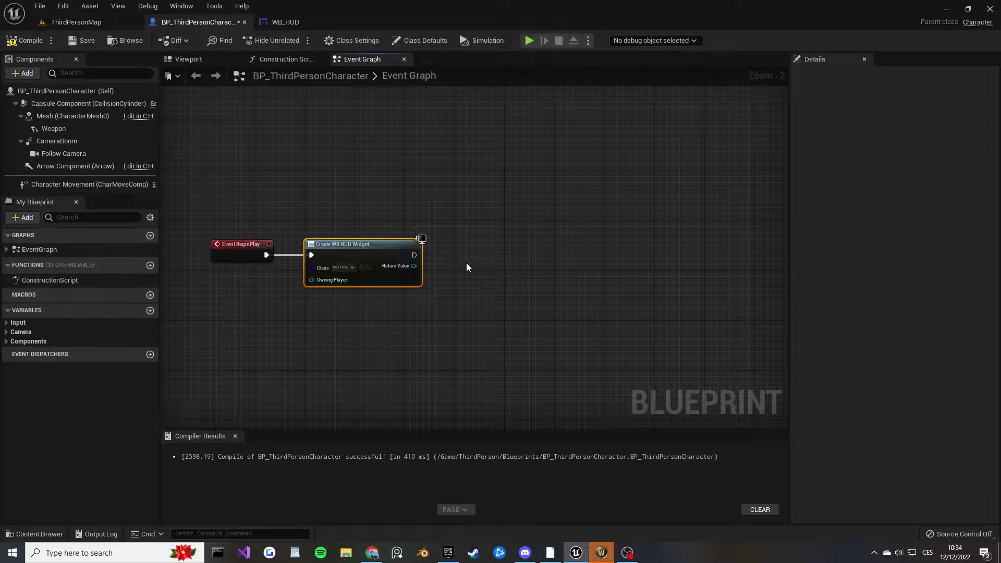
{"action": "left_click_drag", "start_coordinate": [405, 267], "coordinate": [450, 270]}
{"action": "type", "text": "add"}
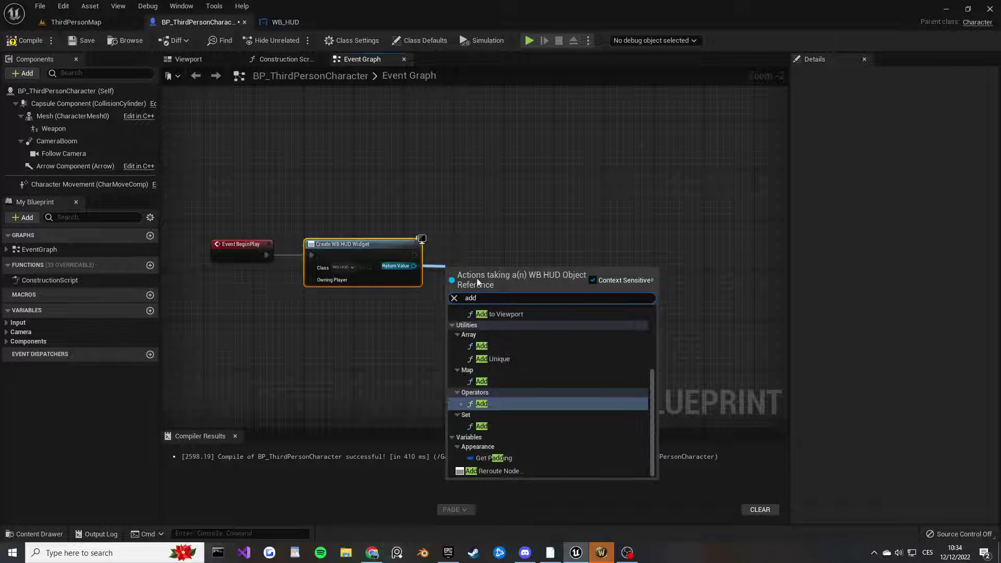
{"action": "left_click", "coordinate": [500, 314]}
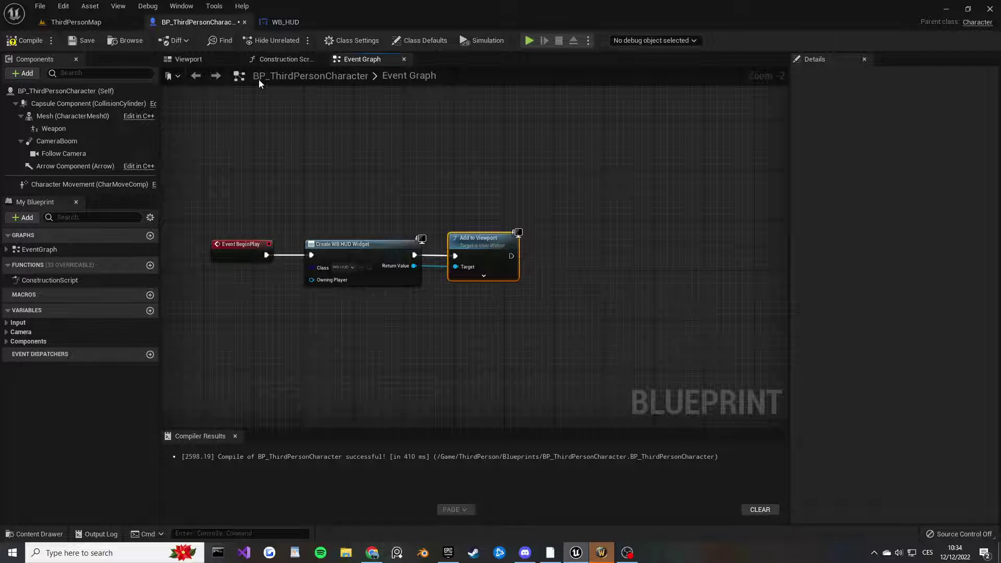
{"action": "left_click", "coordinate": [25, 40]}
{"action": "left_click", "coordinate": [87, 42]}
Play the level, aim the centre dot at a sword, use the interaction and run around to check the HUD, ending the session when done.
{"action": "key", "text": "alt+p"}
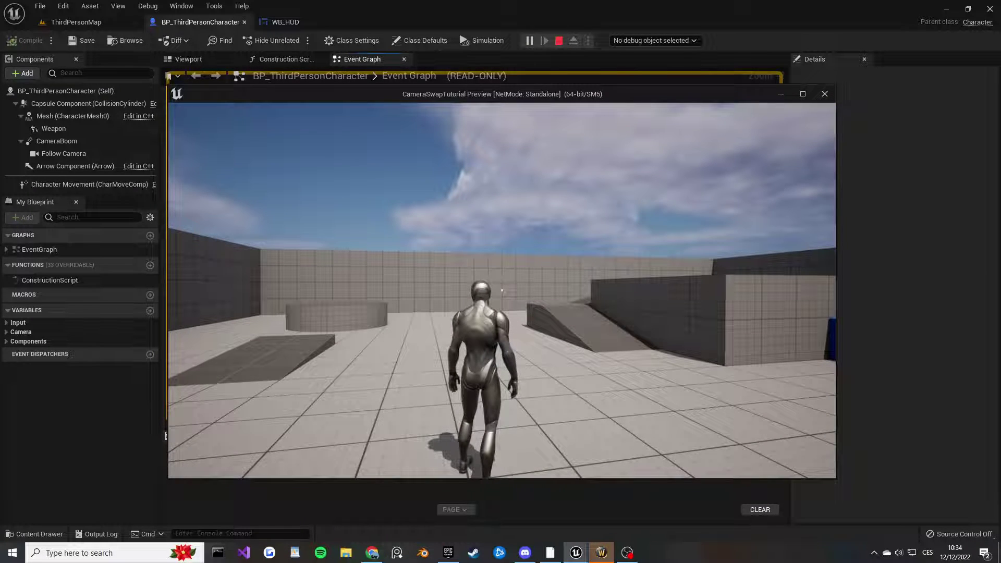
{"action": "key", "text": "w"}
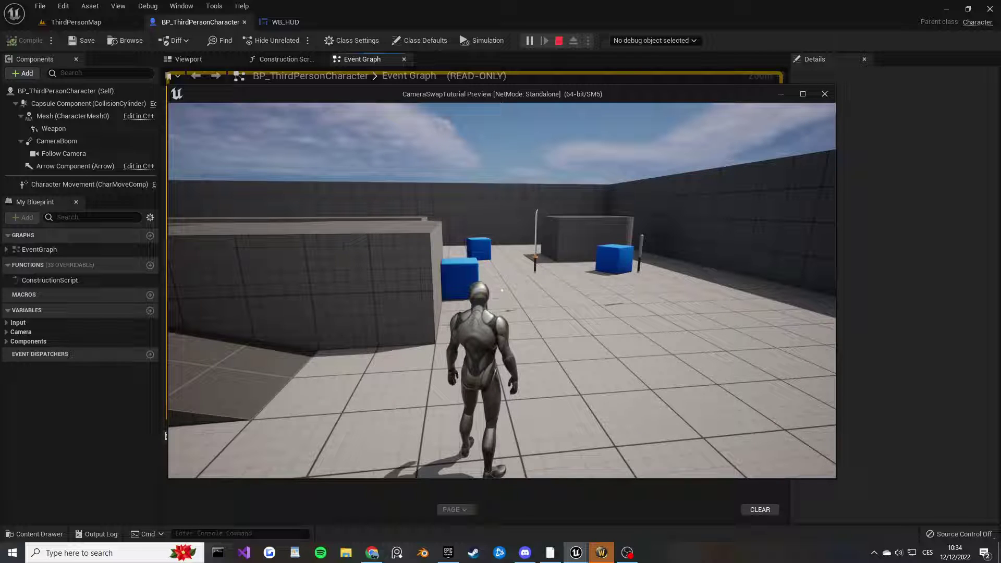
{"action": "key", "text": "w"}
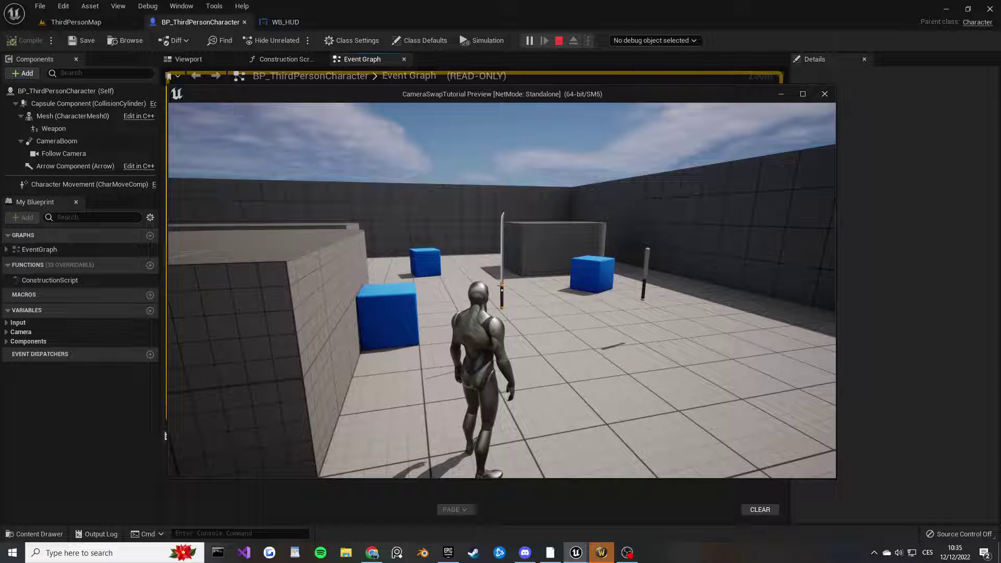
{"action": "key", "text": "e"}
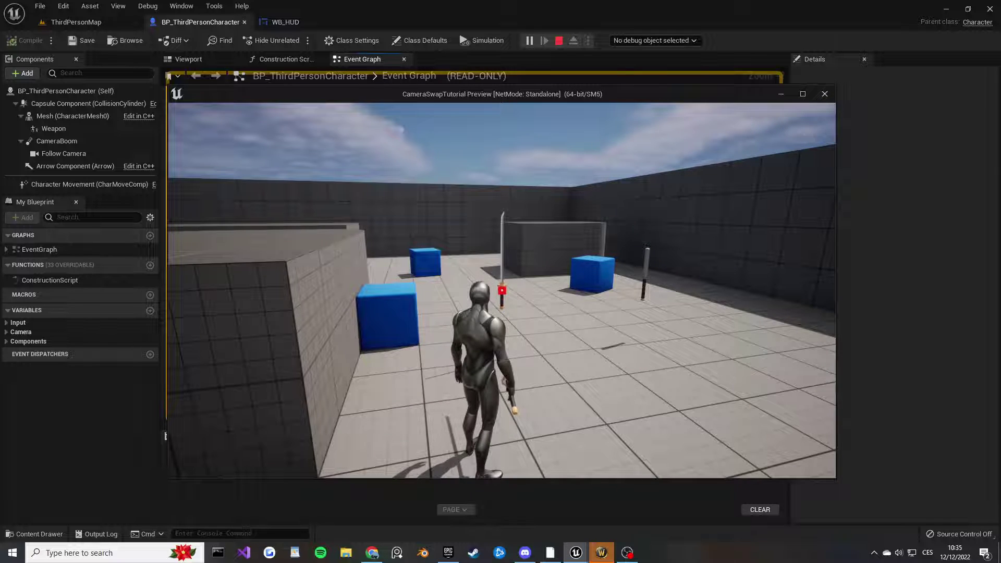
{"action": "key", "text": "d"}
{"action": "key", "text": "w"}
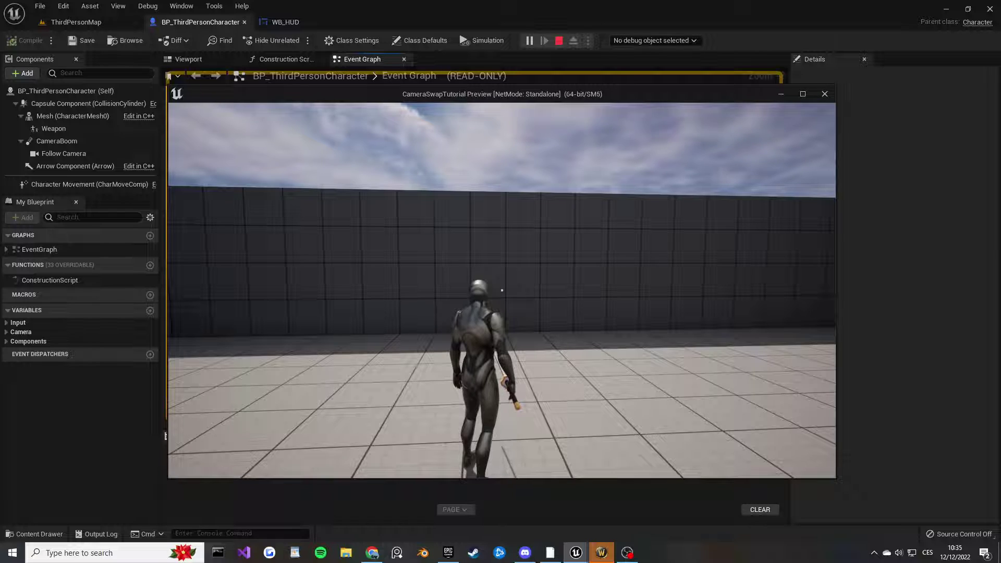
{"action": "key", "text": "d"}
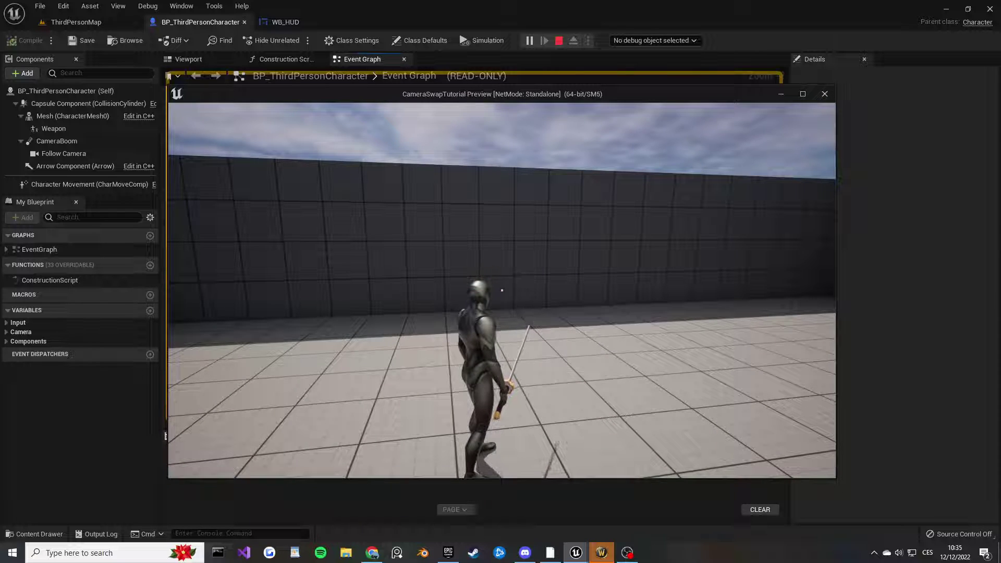
{"action": "key", "text": "Escape"}
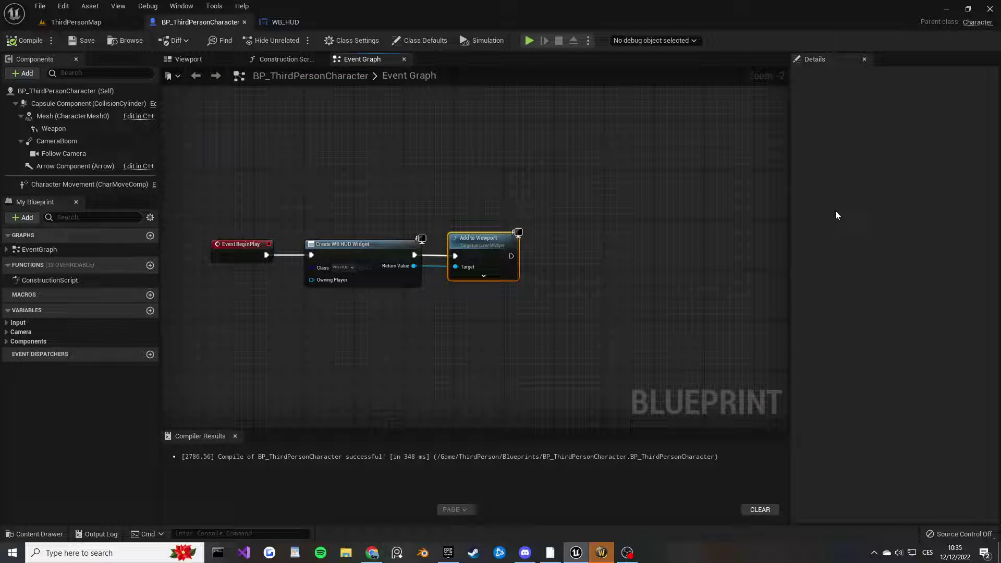